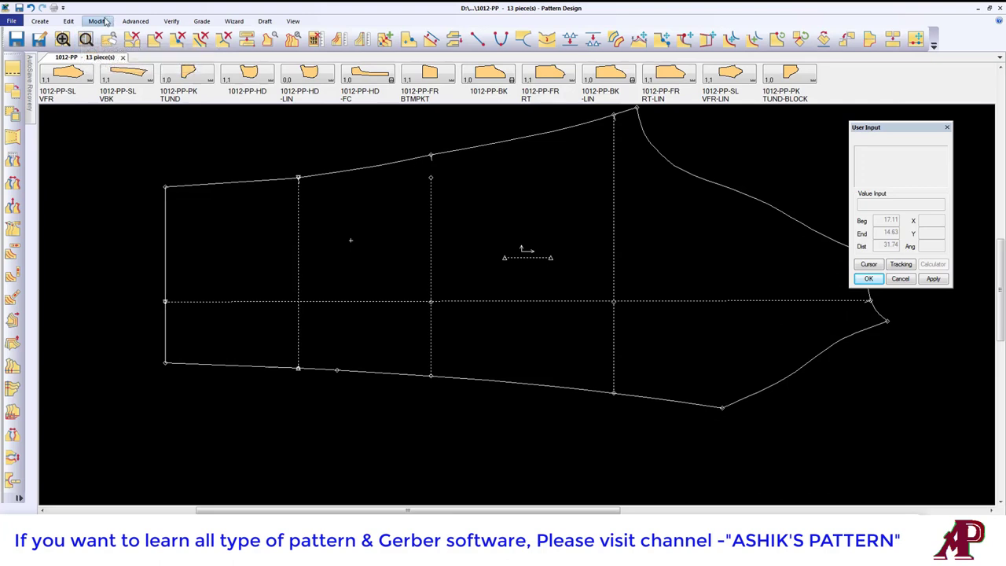
- Open the Align 2 Points tool from the Modify tab's Point Actions, in Horizontal mode
click(105, 21)
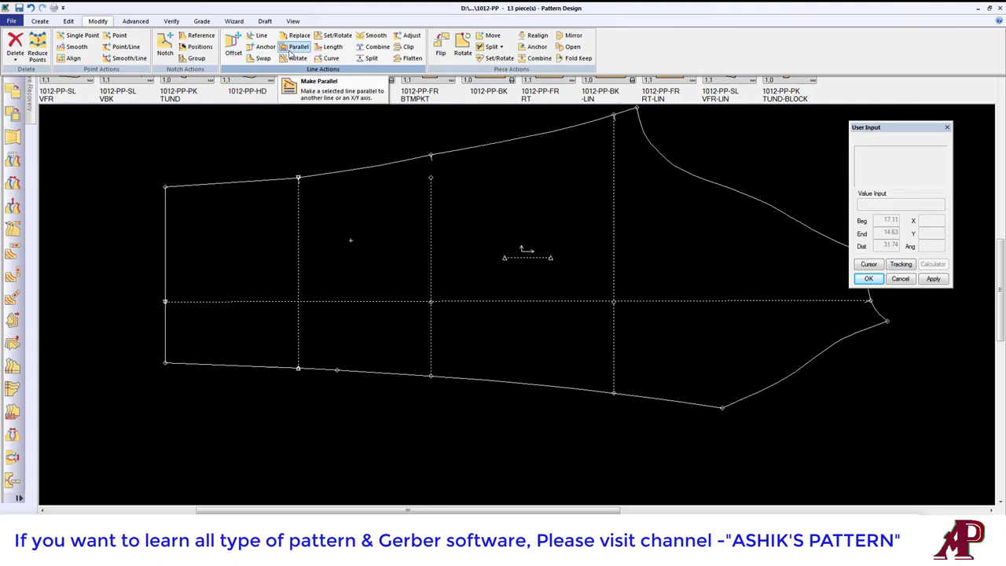
scroll(291, 208, up, 2)
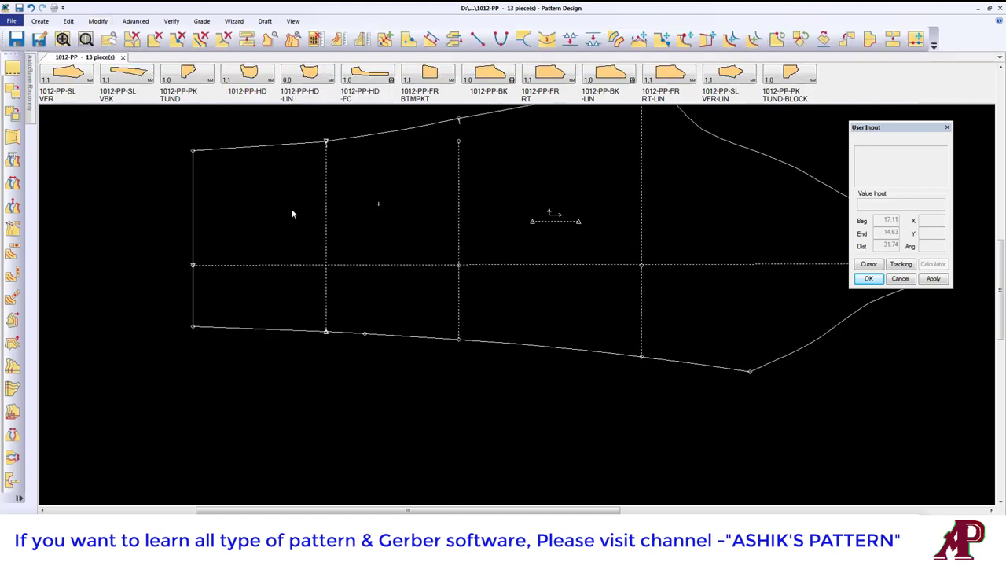
scroll(291, 228, down, 1)
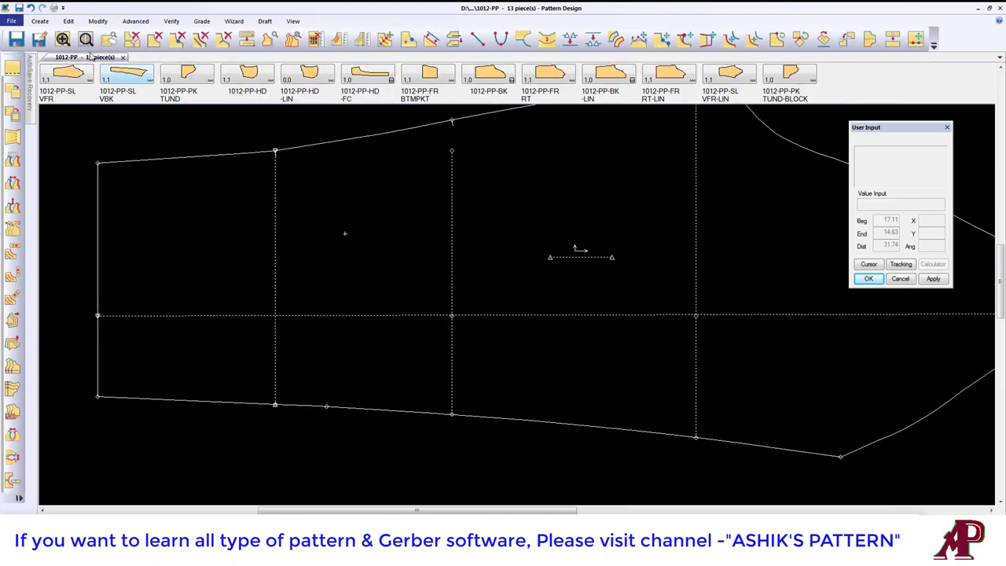
click(98, 21)
- Extend the middle vertical guide line's top point to the leg's upper edge using Intersection Y
click(126, 53)
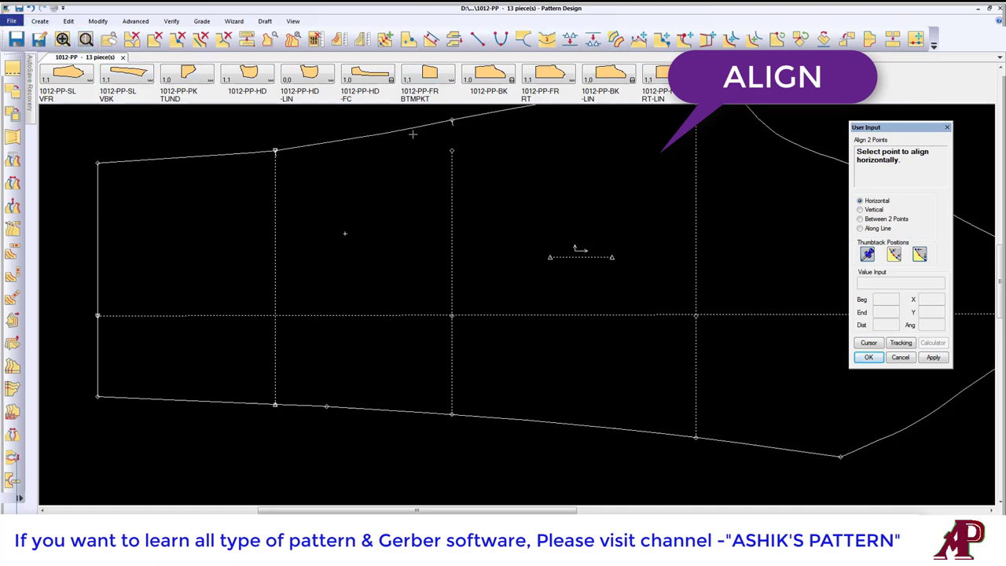
click(11, 389)
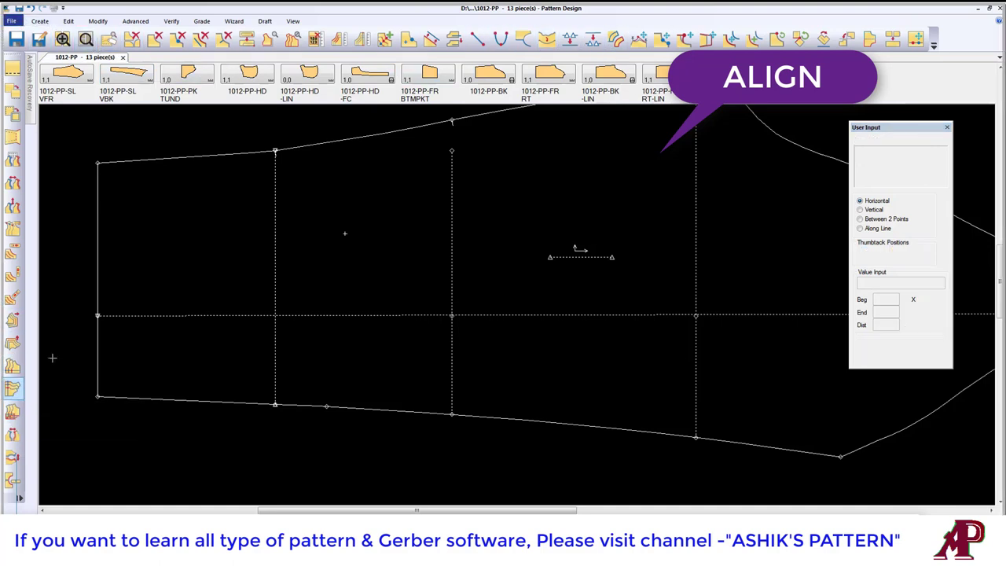
right_click(447, 132)
click(462, 138)
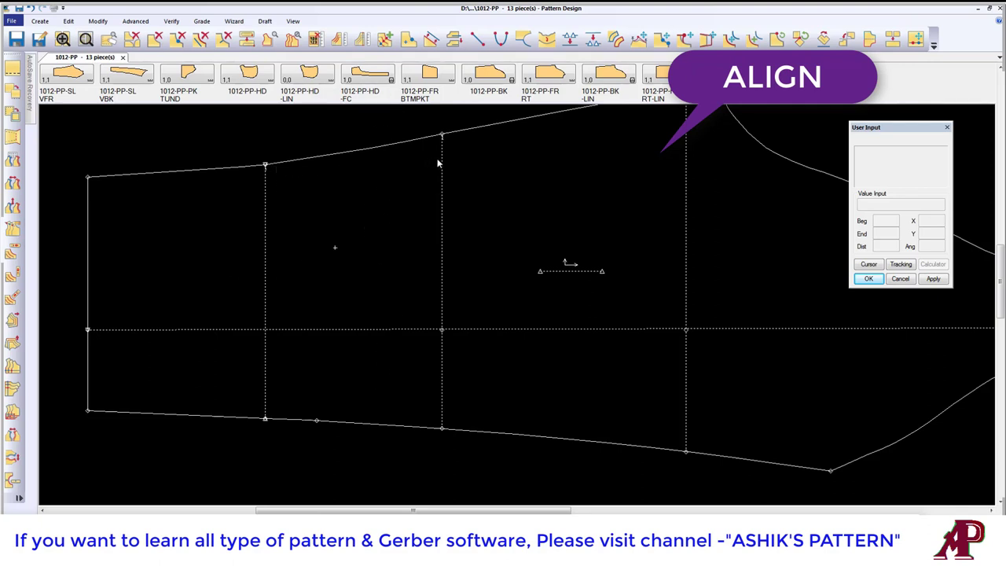
- Start Align 2 Points, compare the Vertical and Horizontal options, and leave Horizontal selected
click(98, 21)
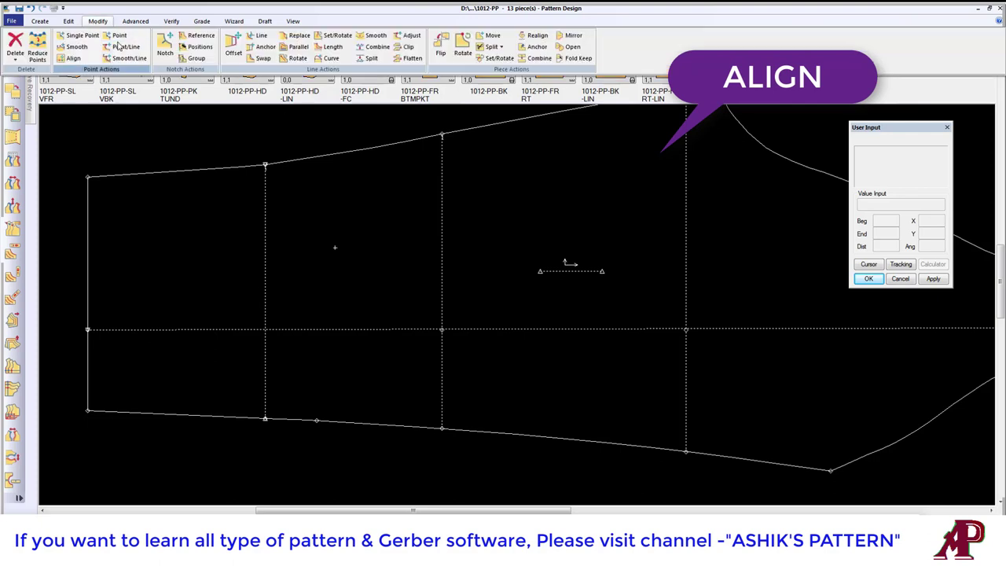
click(73, 58)
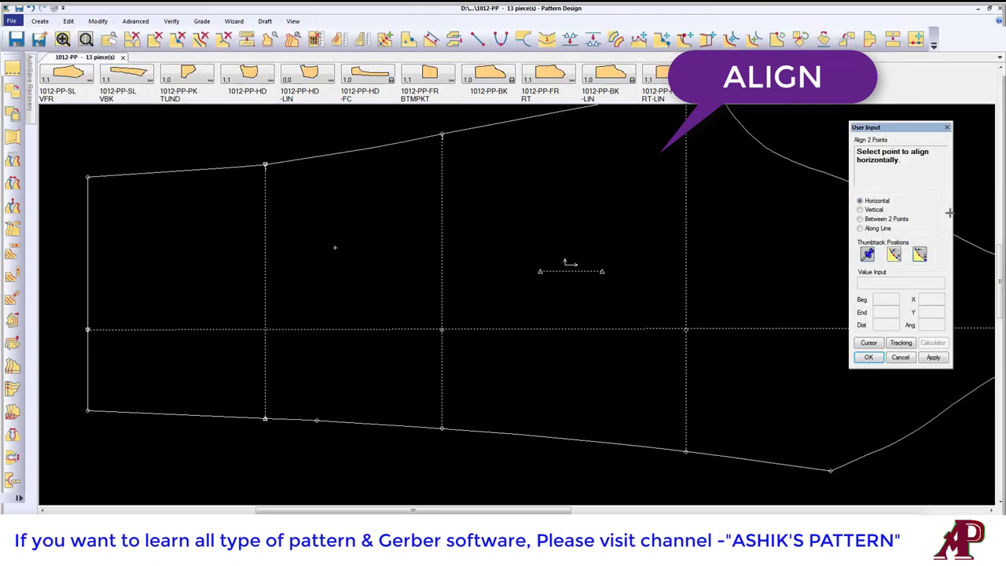
click(874, 210)
click(874, 200)
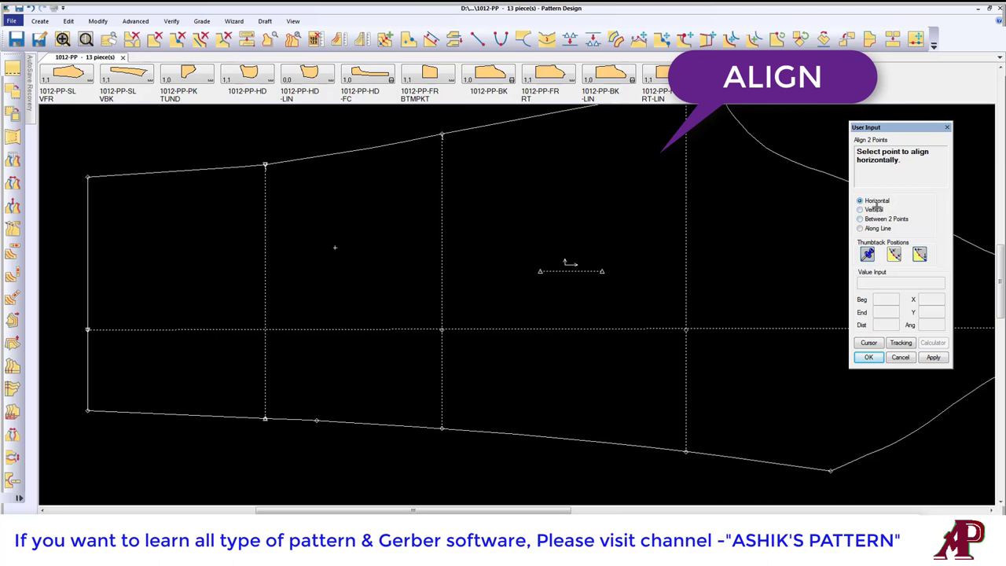
click(874, 210)
click(875, 201)
click(874, 210)
click(875, 200)
click(874, 210)
click(868, 201)
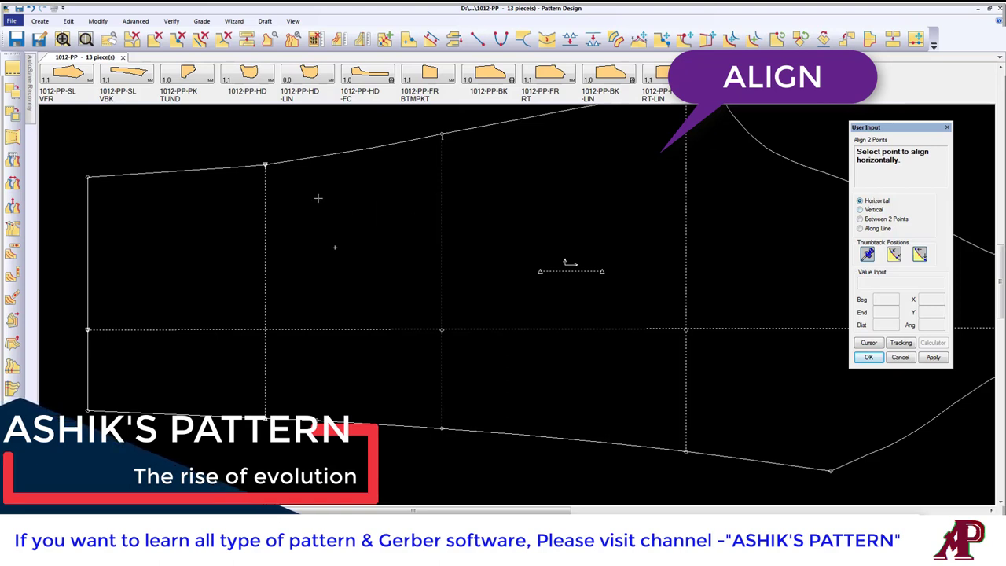
- Align the middle guide line's top point horizontally with the left guide line's top
click(442, 137)
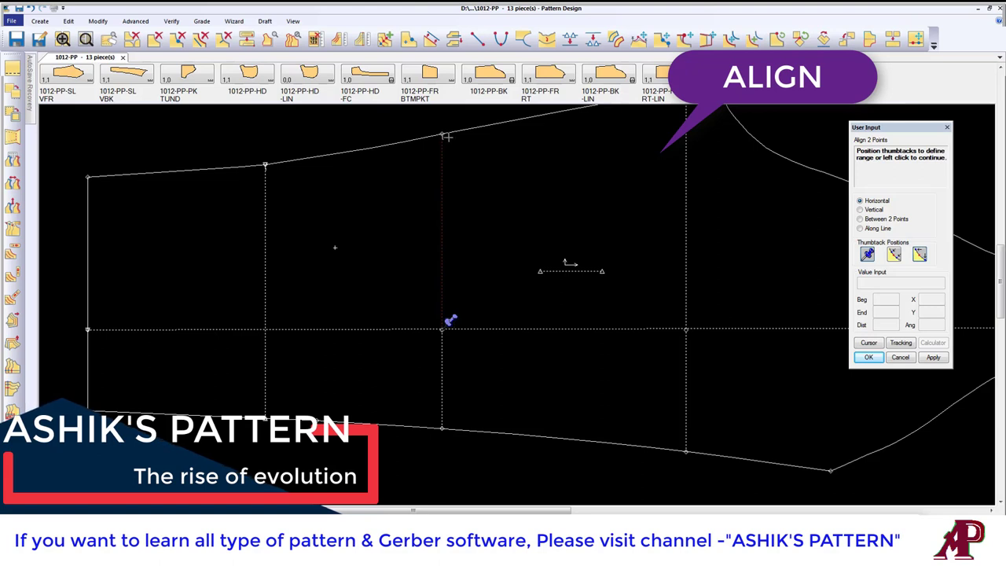
right_click(506, 156)
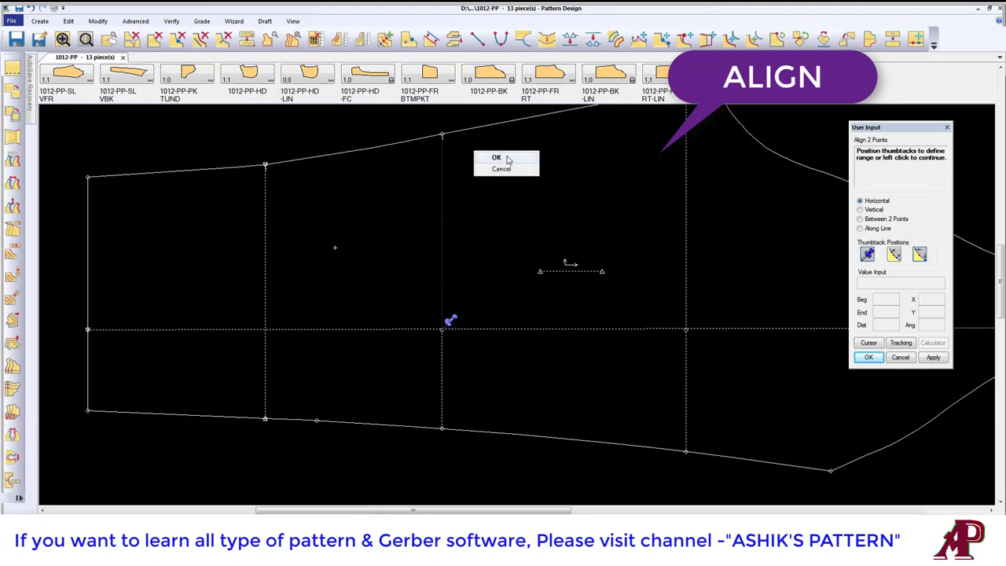
click(502, 157)
click(267, 166)
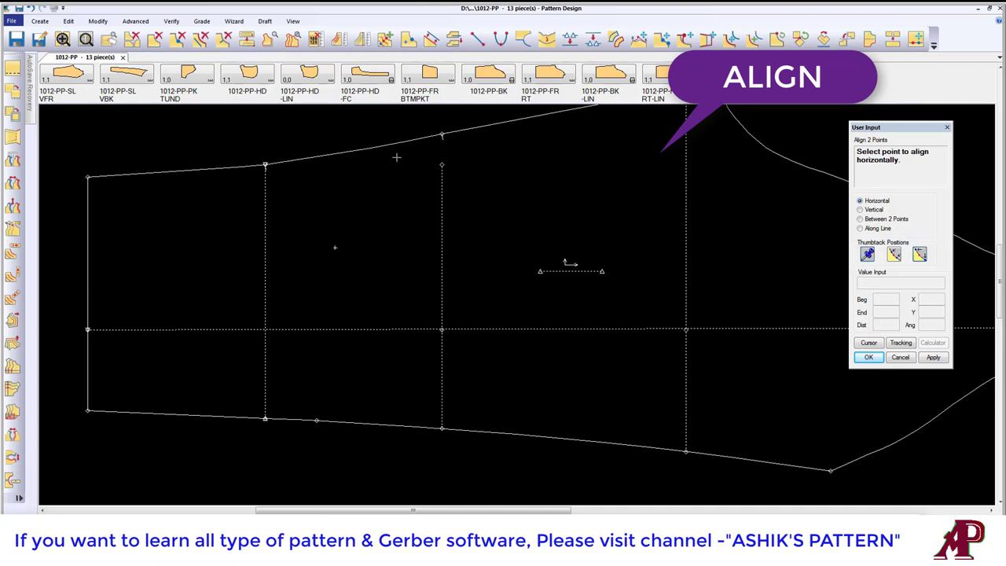
- Restart the Align 2 Points command from the Modify tab
click(31, 8)
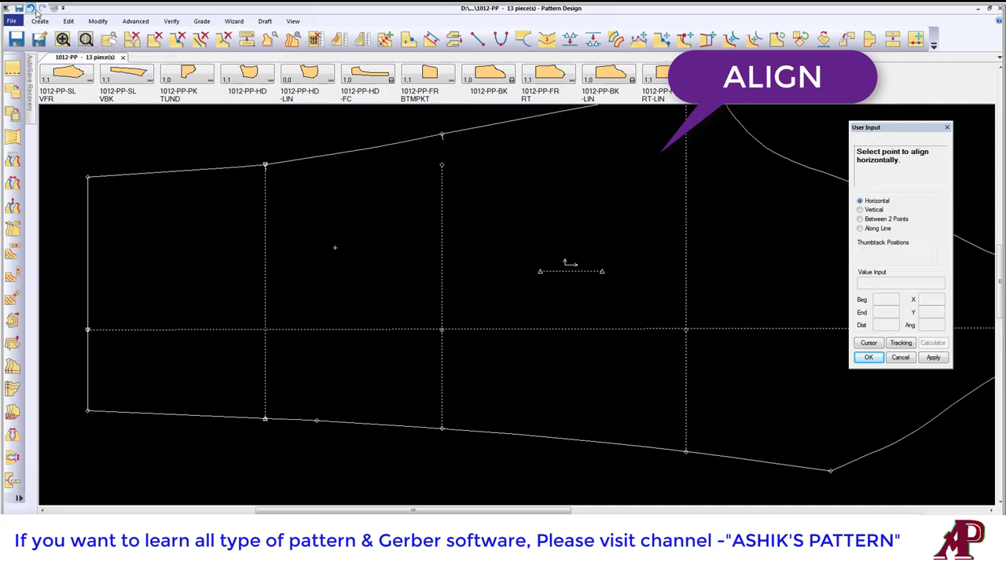
click(96, 22)
click(105, 68)
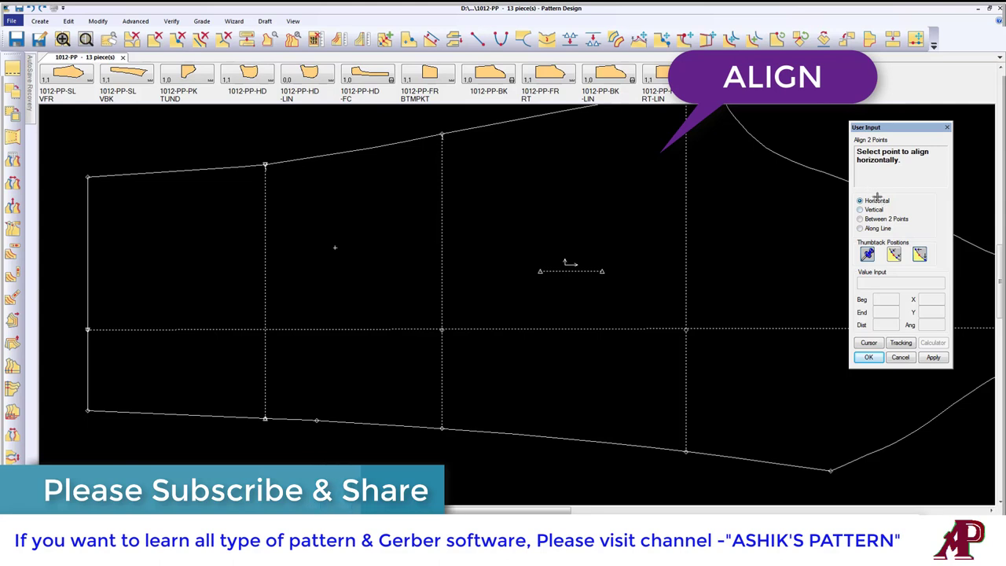
- Level the middle guide line's top point with the left guide line's top point
click(442, 135)
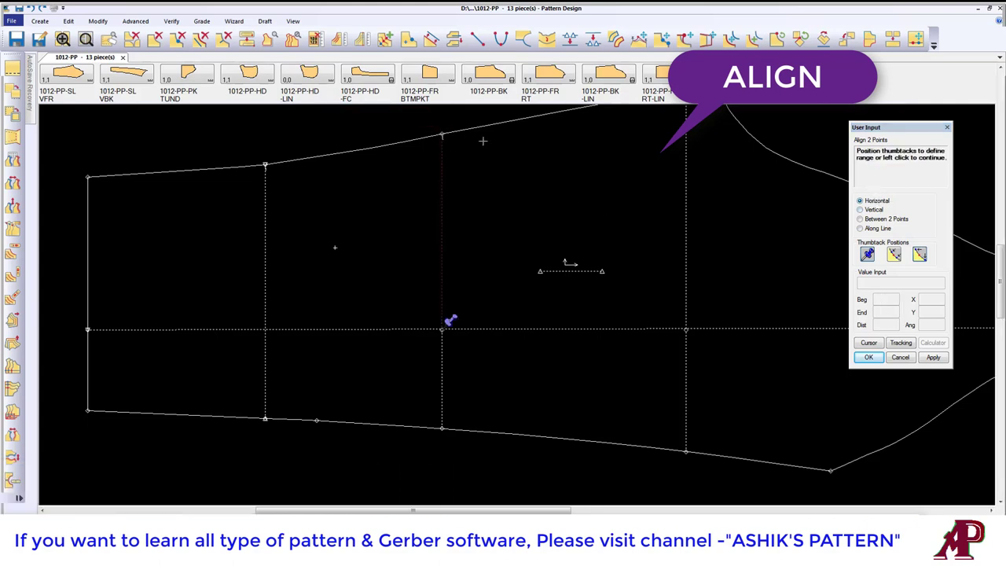
click(491, 161)
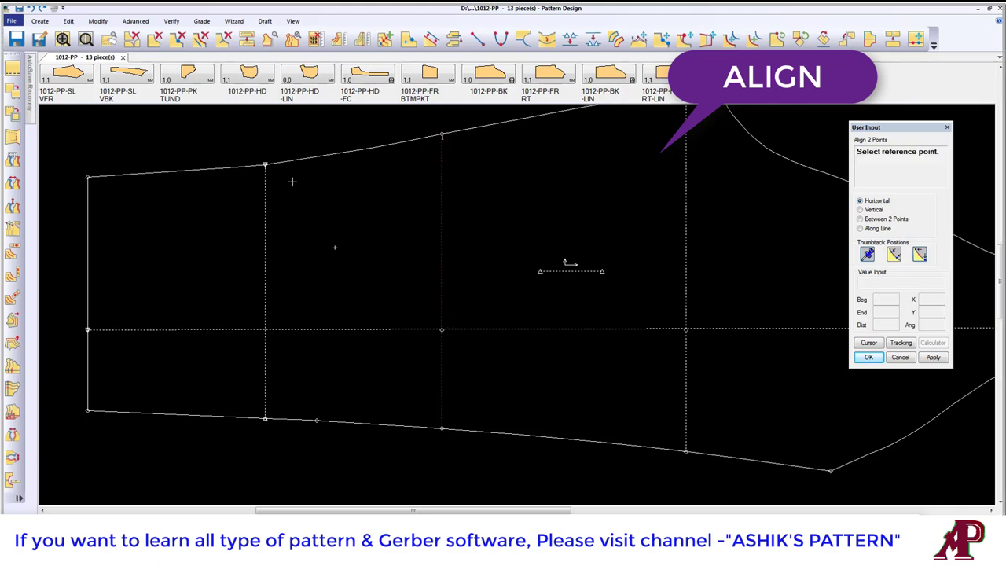
click(266, 166)
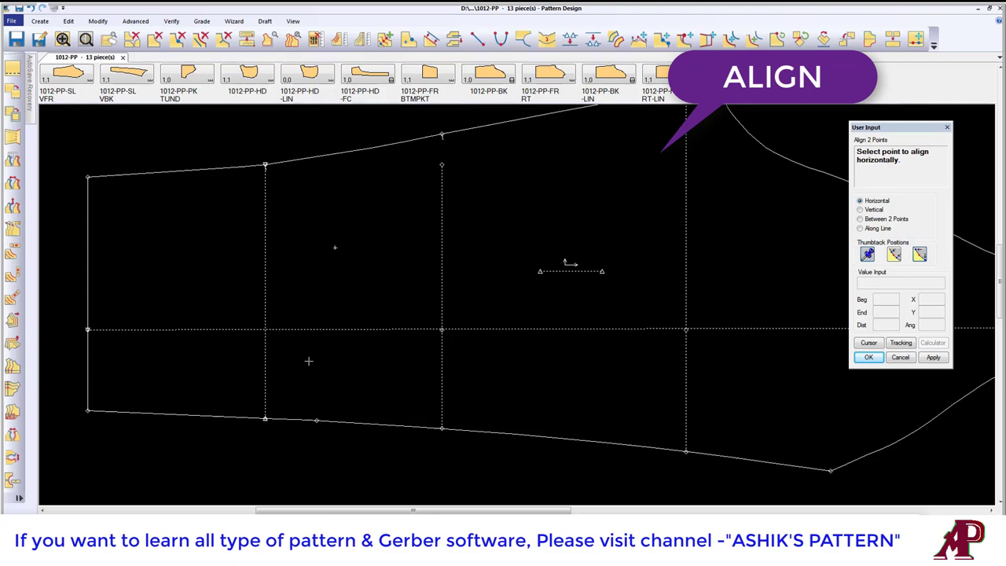
- Switch to Vertical alignment and straighten the left guide line above its bottom point on the lower edge
click(860, 210)
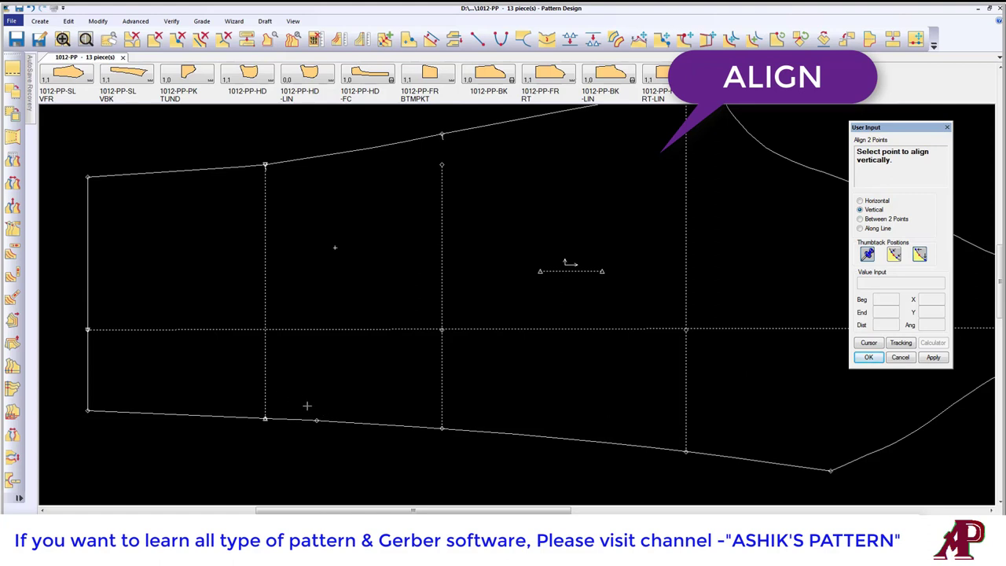
click(266, 417)
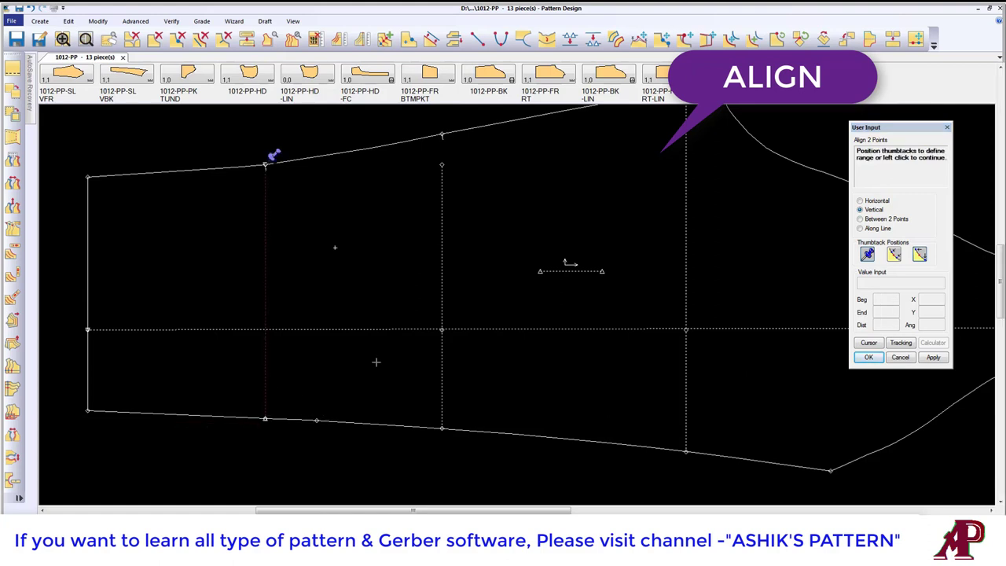
click(391, 279)
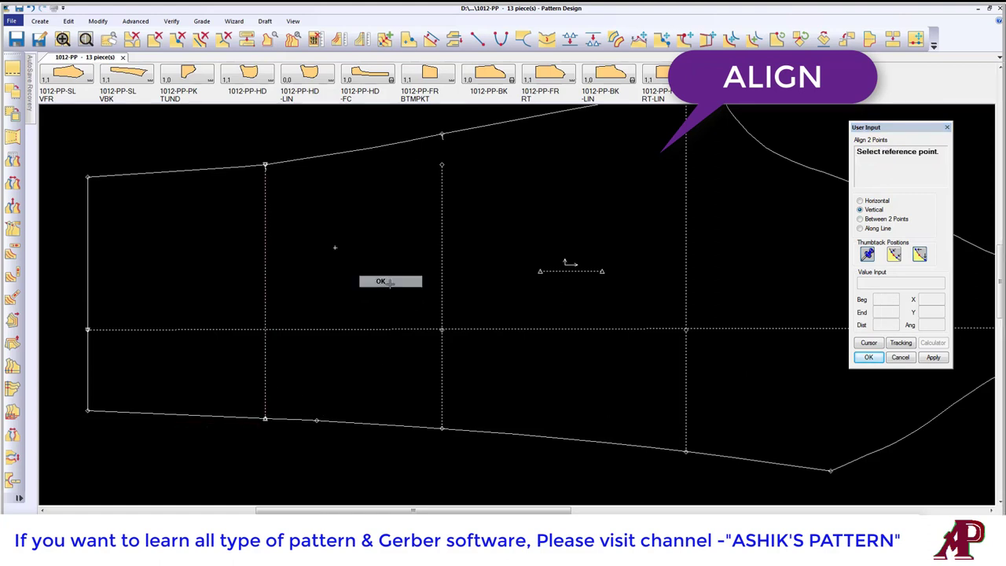
click(322, 413)
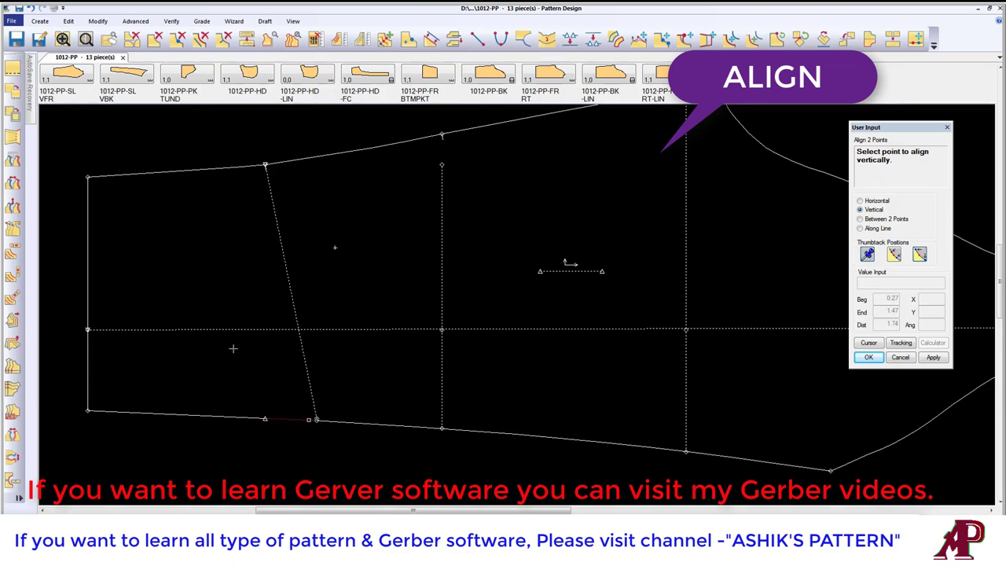
click(267, 167)
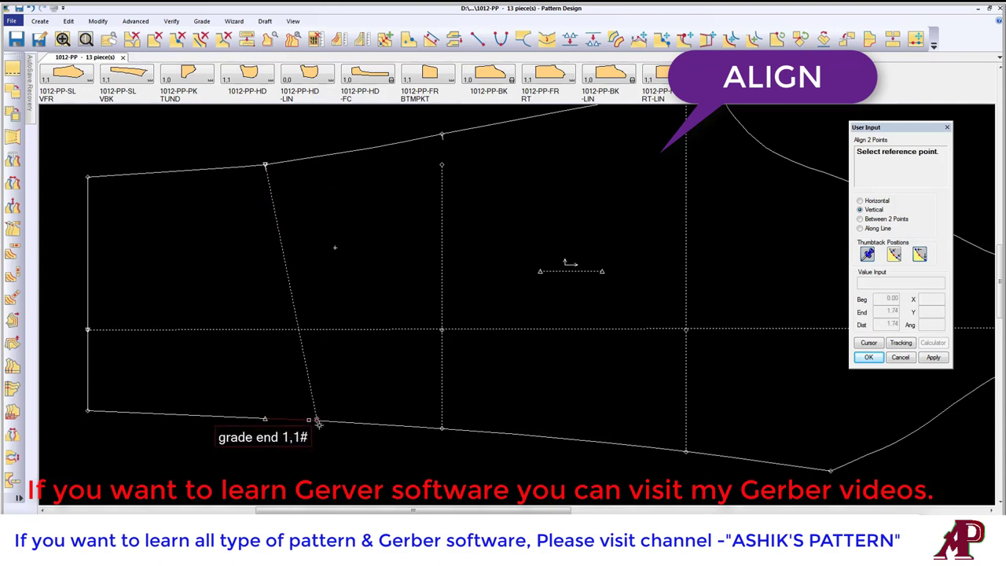
click(317, 422)
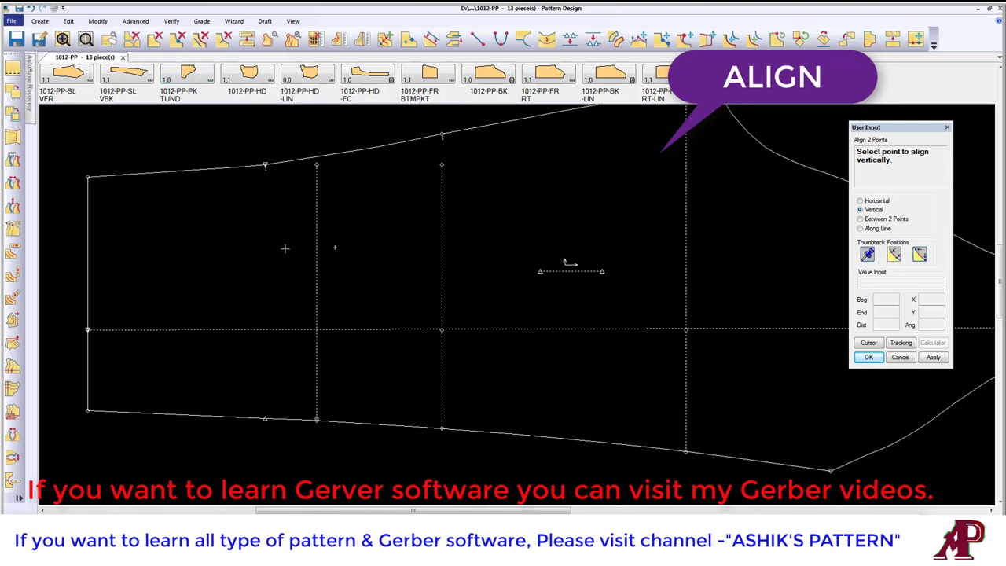
- Align the tip point at the leg's right end vertically with the point above it
scroll(285, 249, down, 3)
scroll(607, 276, up, 2)
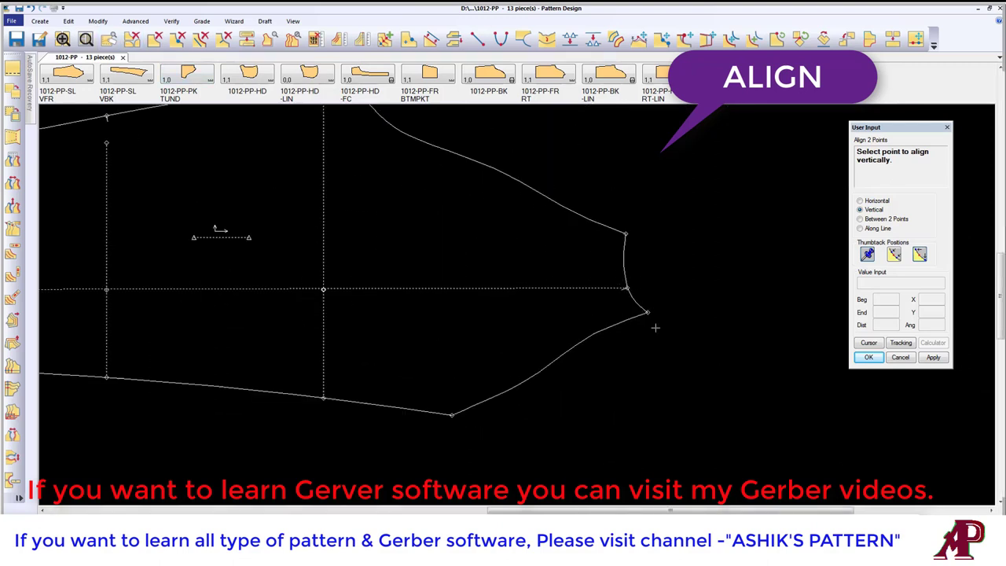
scroll(656, 327, up, 2)
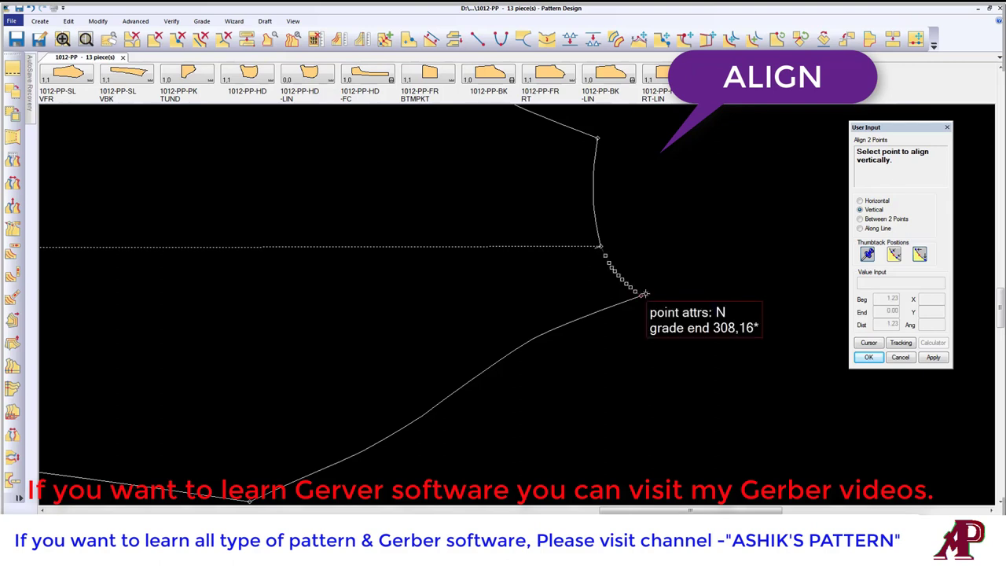
click(644, 294)
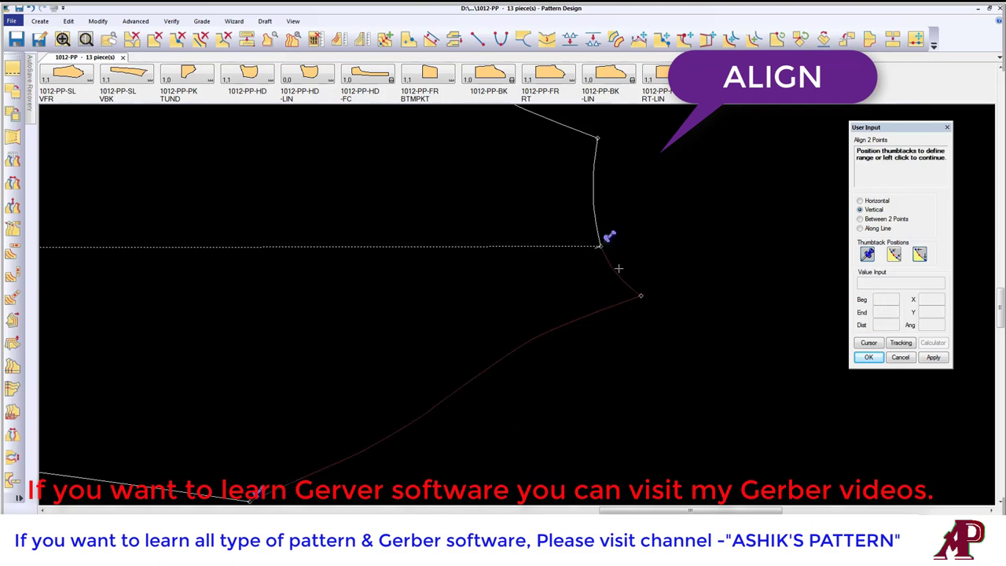
right_click(761, 301)
click(747, 303)
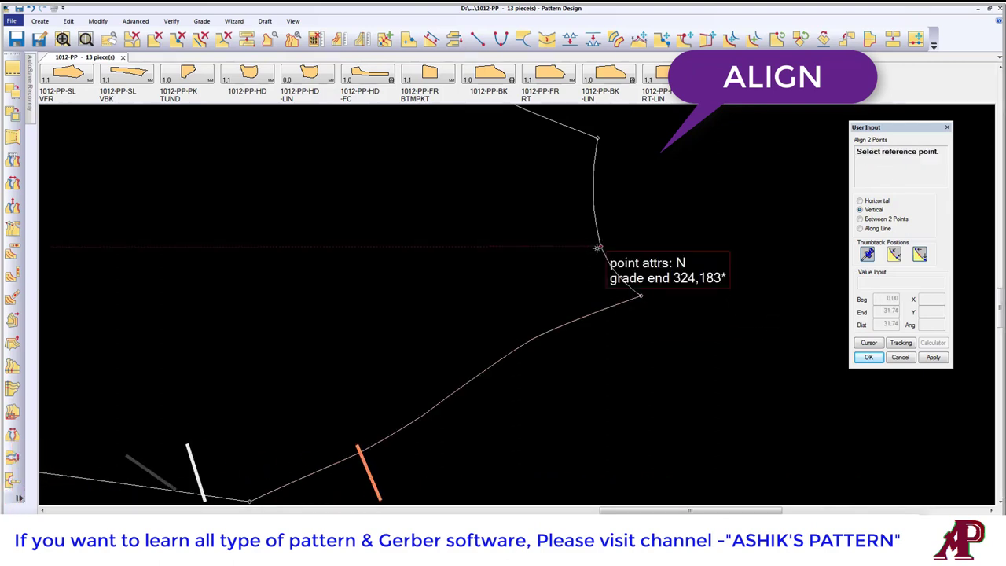
click(599, 246)
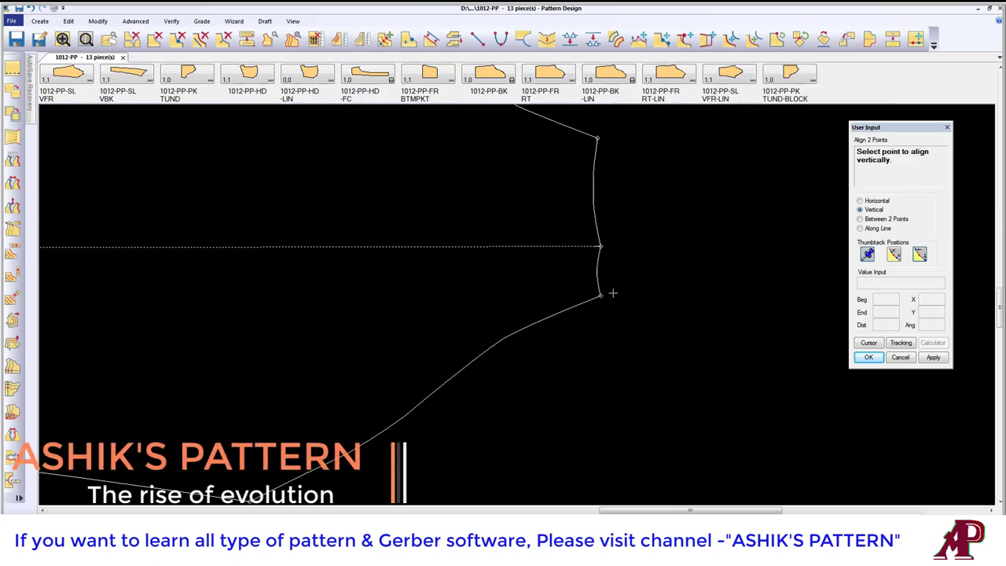
- Start the Move Offset command from the Modify tab
scroll(691, 287, down, 2)
scroll(681, 270, down, 2)
scroll(437, 230, up, 3)
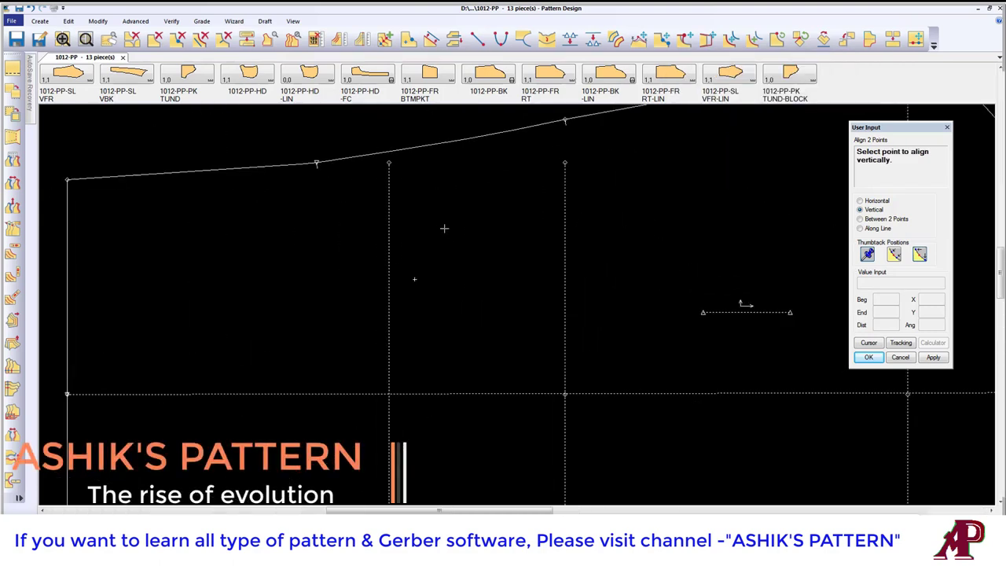
scroll(435, 230, up, 2)
scroll(435, 230, down, 1)
click(98, 21)
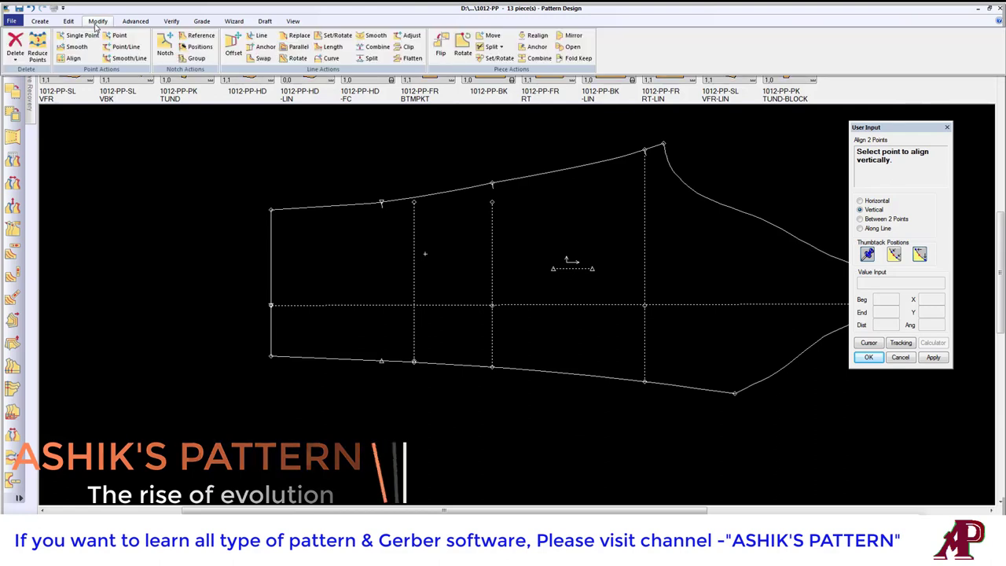
click(233, 47)
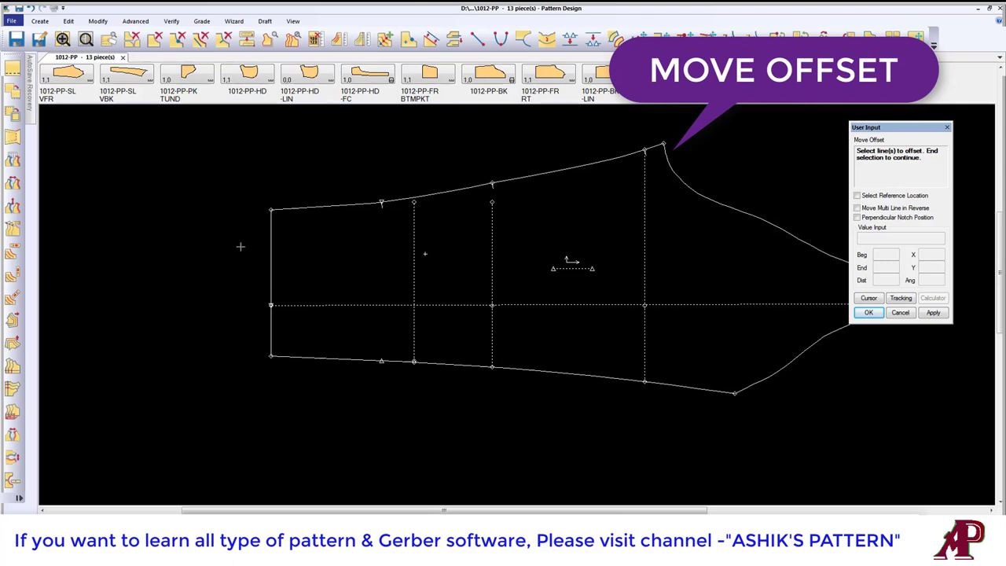
- Cancel the pending Move Offset selection and reposition the view of the pant leg piece
right_click(338, 230)
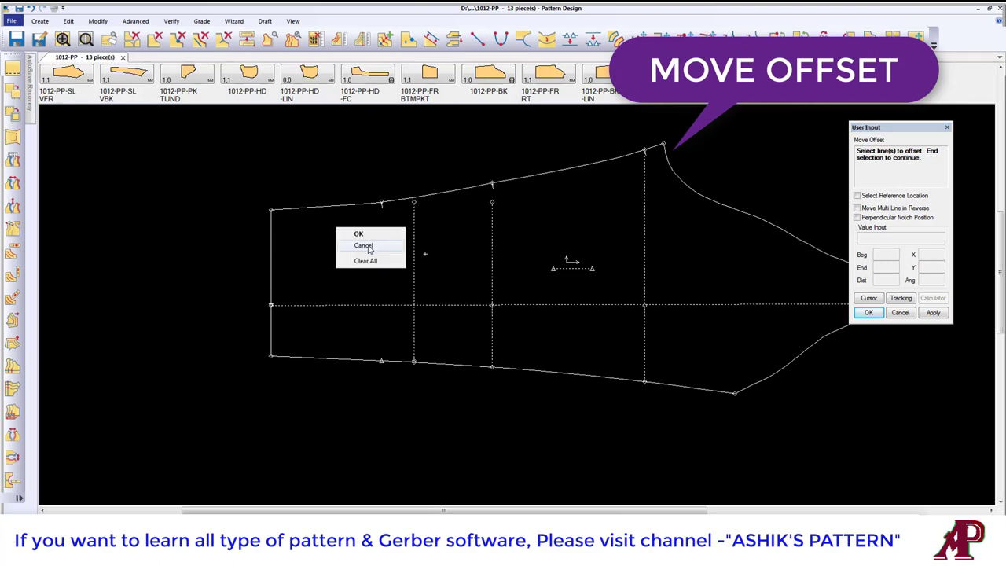
click(346, 232)
mouse_move(409, 234)
middle_down()
mouse_move(473, 225)
mouse_move(593, 246)
middle_up()
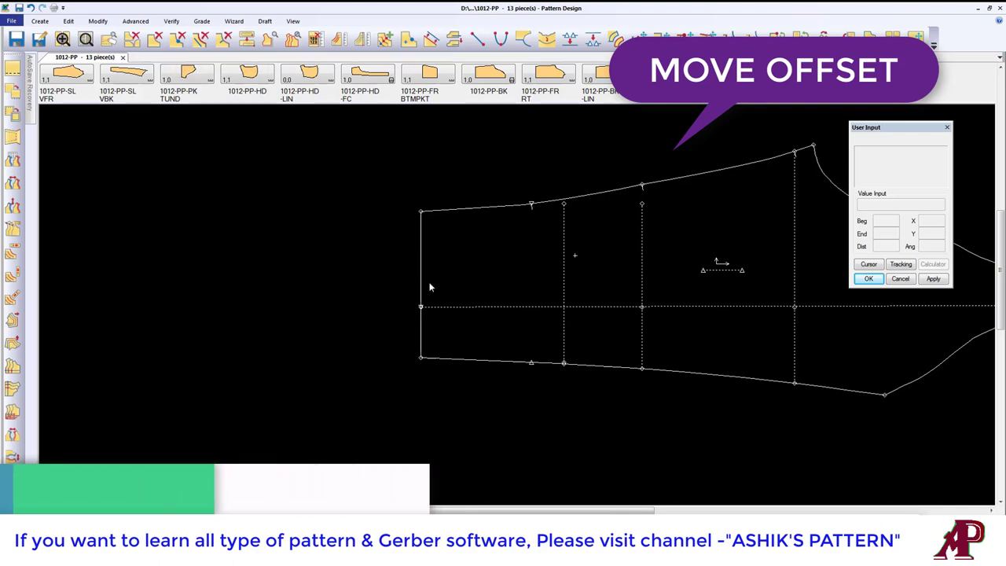
click(420, 260)
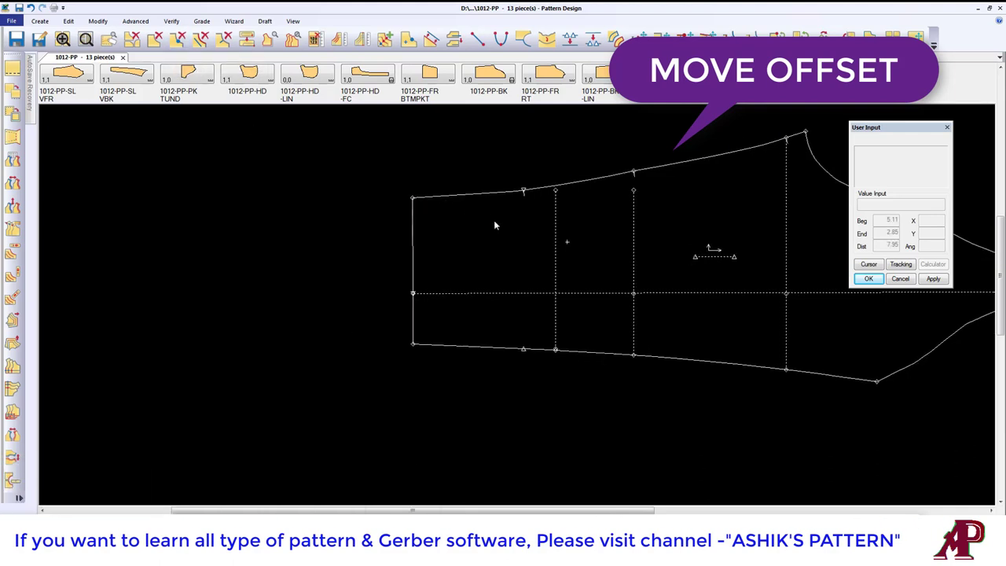
middle_drag(419, 260, 353, 208)
- Copy the pant leg piece below the original and reopen Move Offset
click(41, 22)
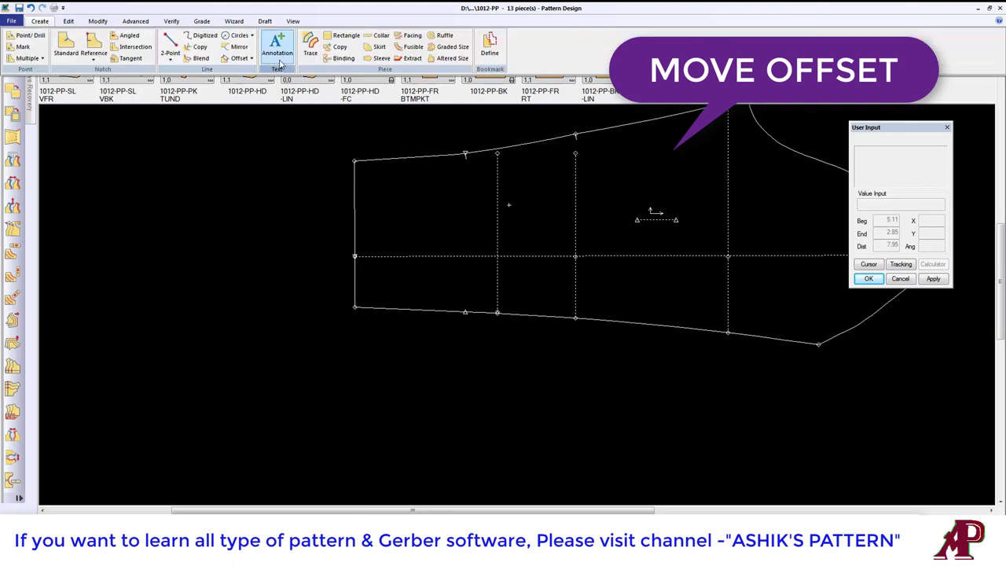
scroll(503, 211, down, 2)
click(503, 211)
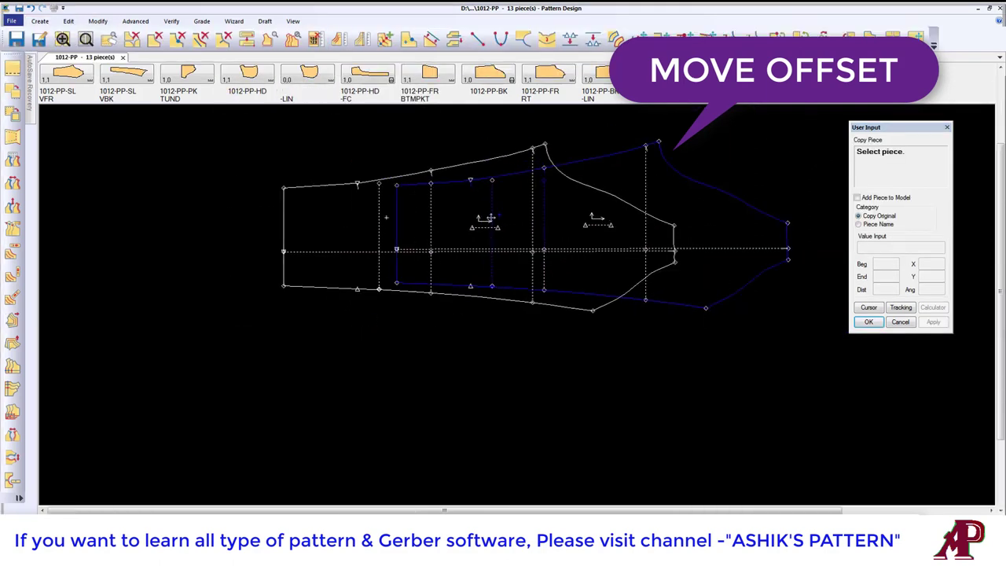
right_click(575, 287)
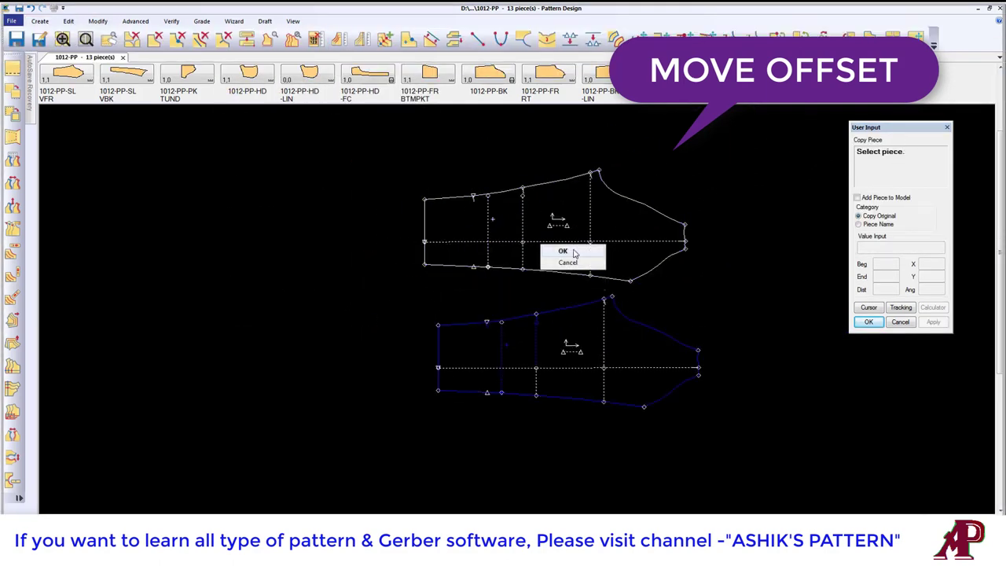
click(575, 285)
click(97, 21)
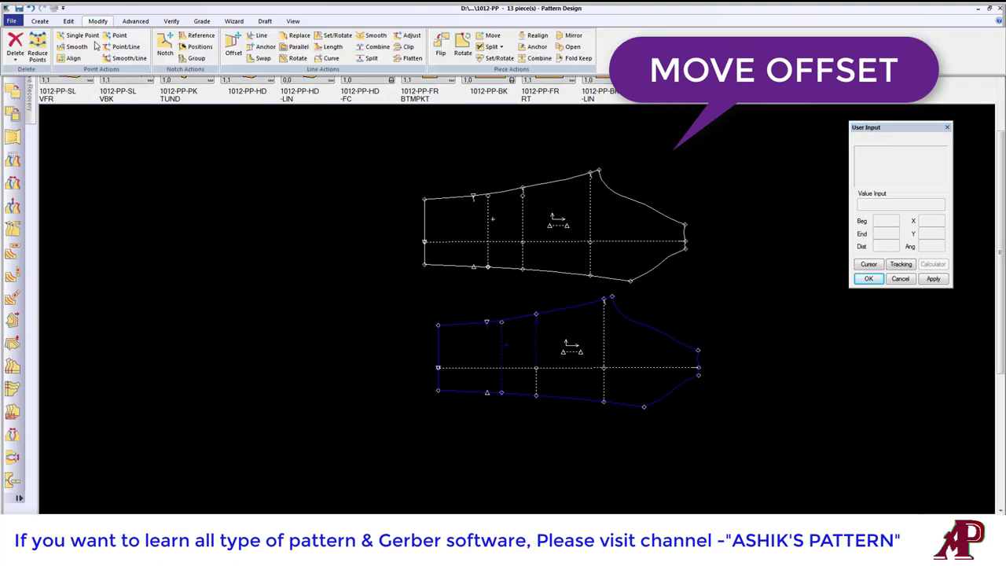
click(234, 45)
- Offset the upper pant leg's hem line well out to the left to lengthen it
right_click(371, 224)
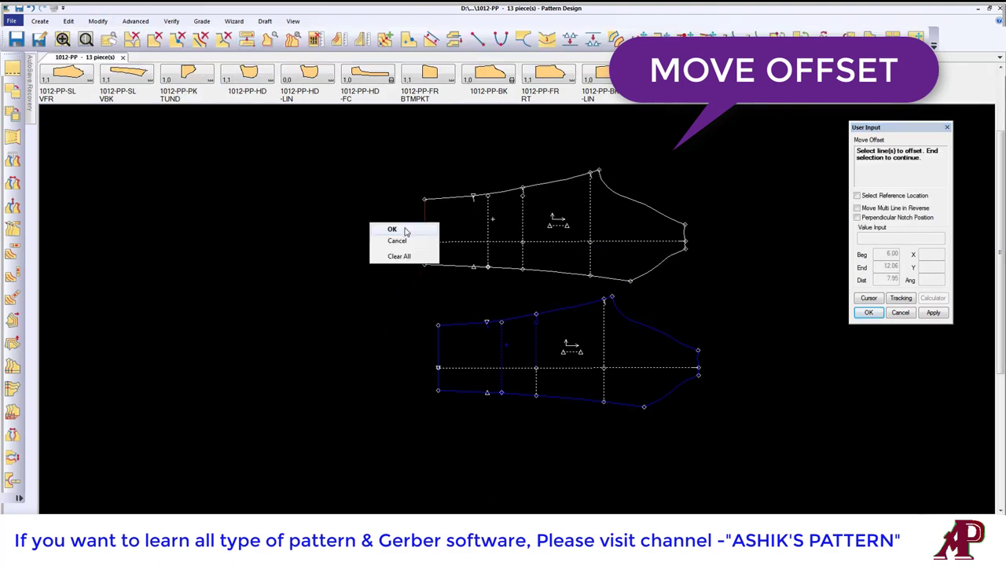
click(384, 228)
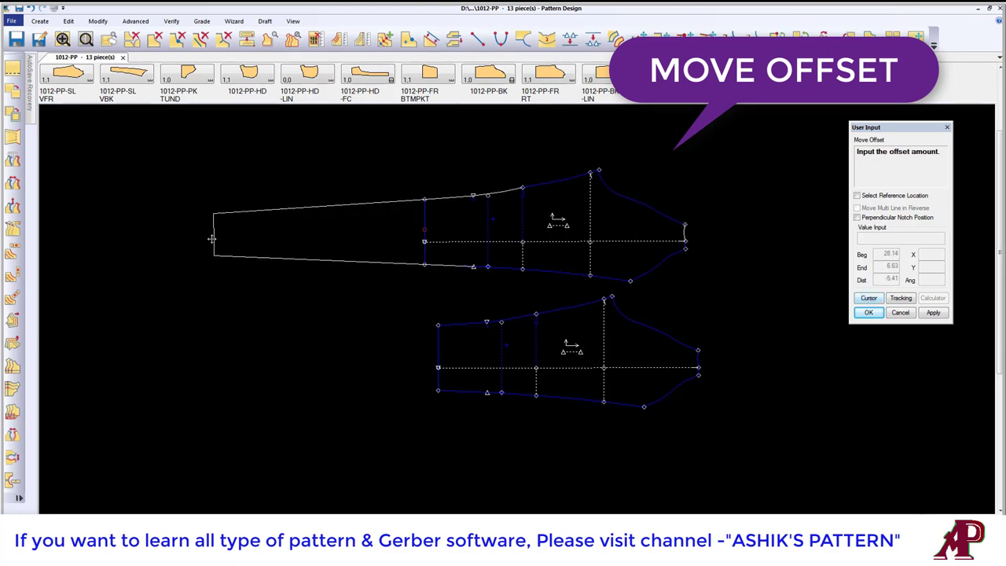
click(178, 242)
right_click(204, 221)
click(214, 228)
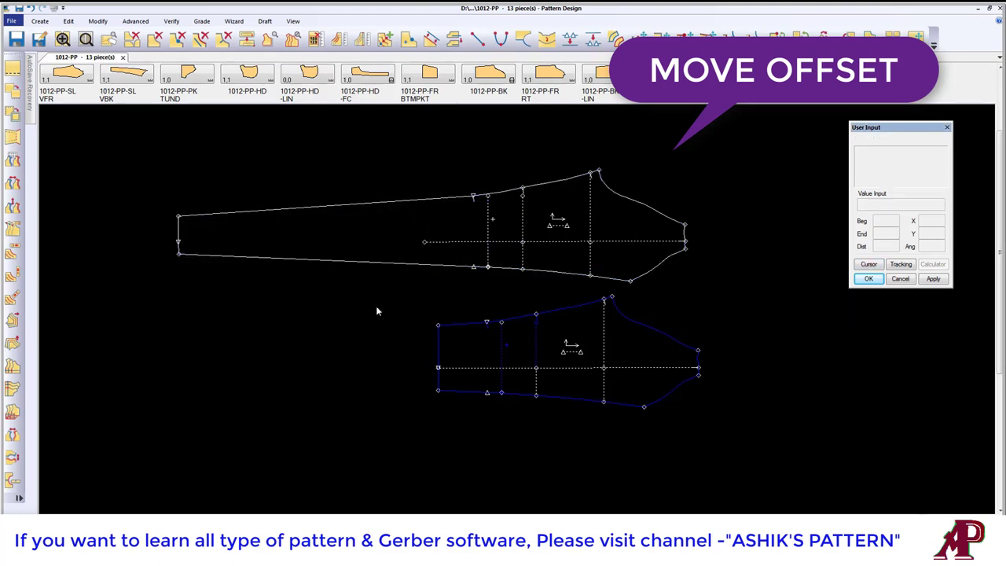
click(525, 375)
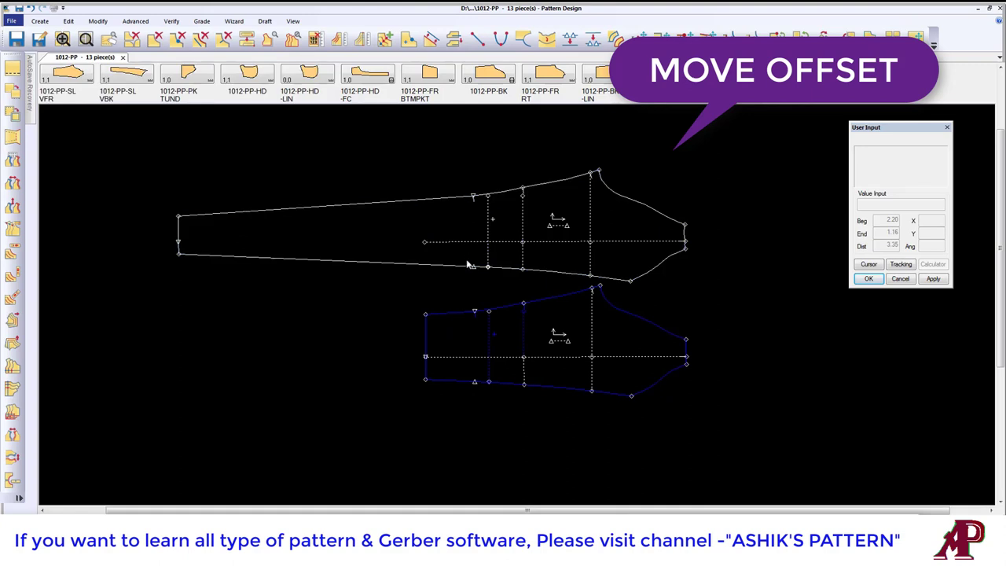
- Measure Straight Graded across each hem: 7.95 on the lower copy, 4.67 on the offset-lengthened piece
click(339, 40)
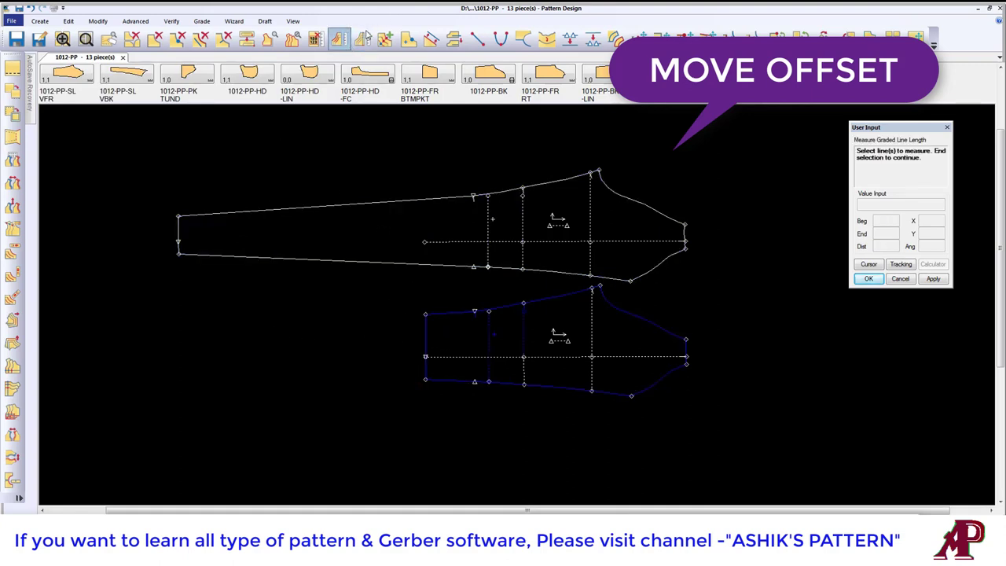
click(362, 39)
click(424, 315)
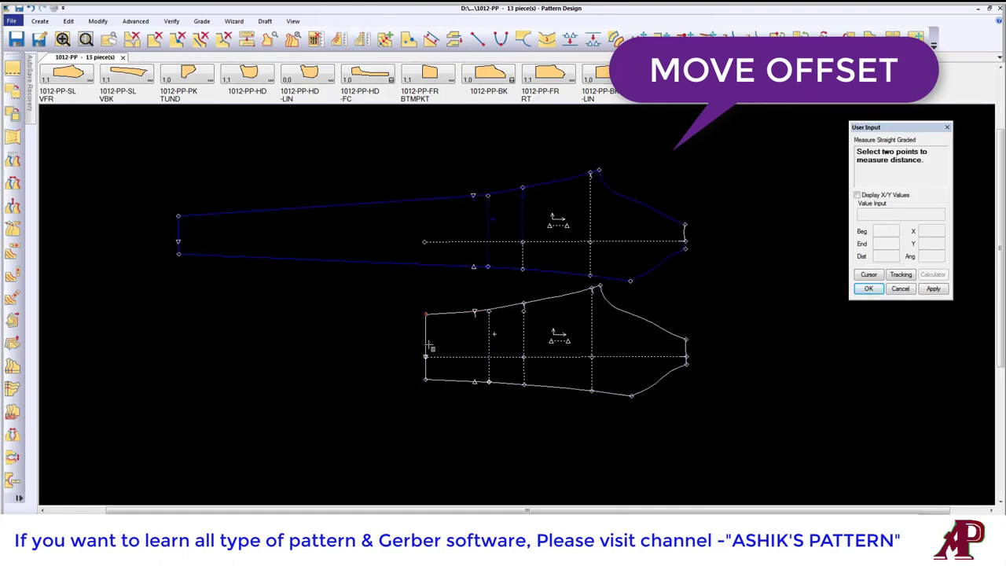
click(425, 379)
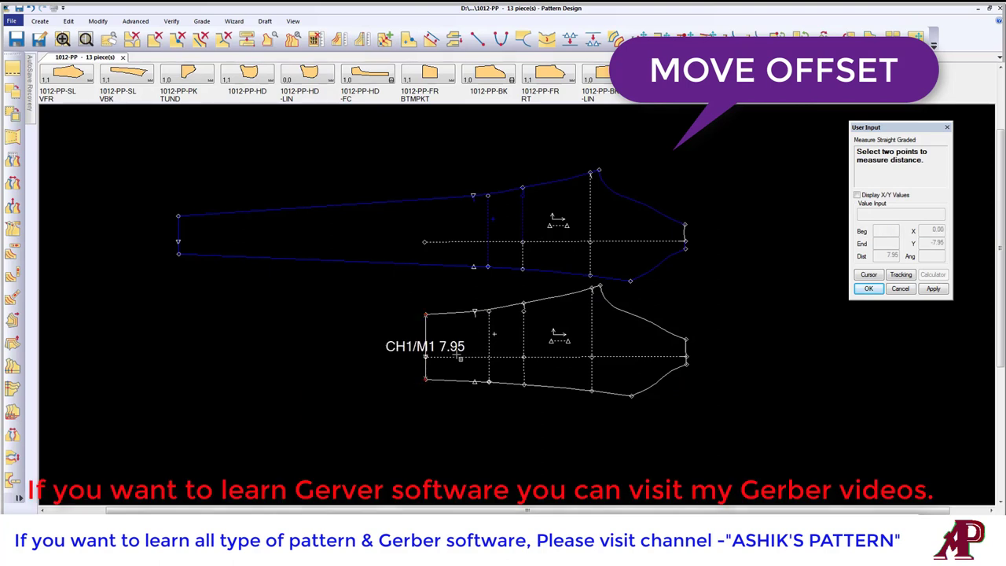
click(178, 212)
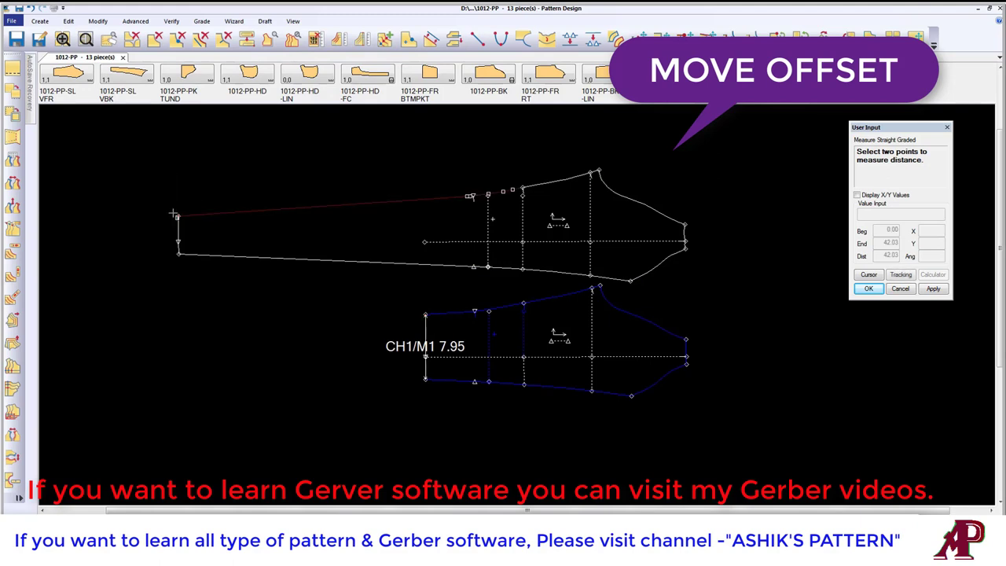
click(179, 252)
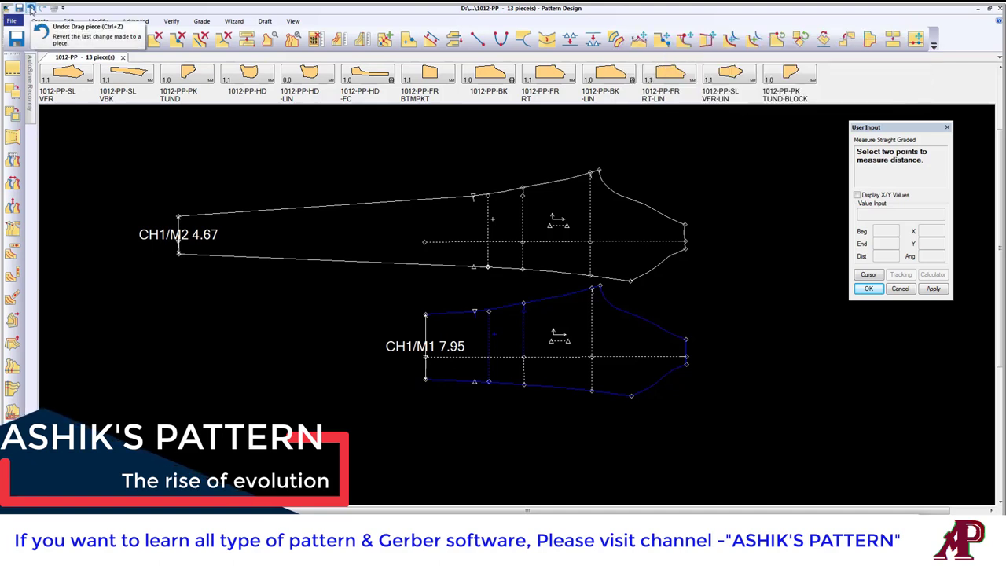
- Undo the offset lengthening, then use Move Line Anchor to move the upper leg's hem 27.60 left
click(30, 9)
click(30, 9)
click(30, 9)
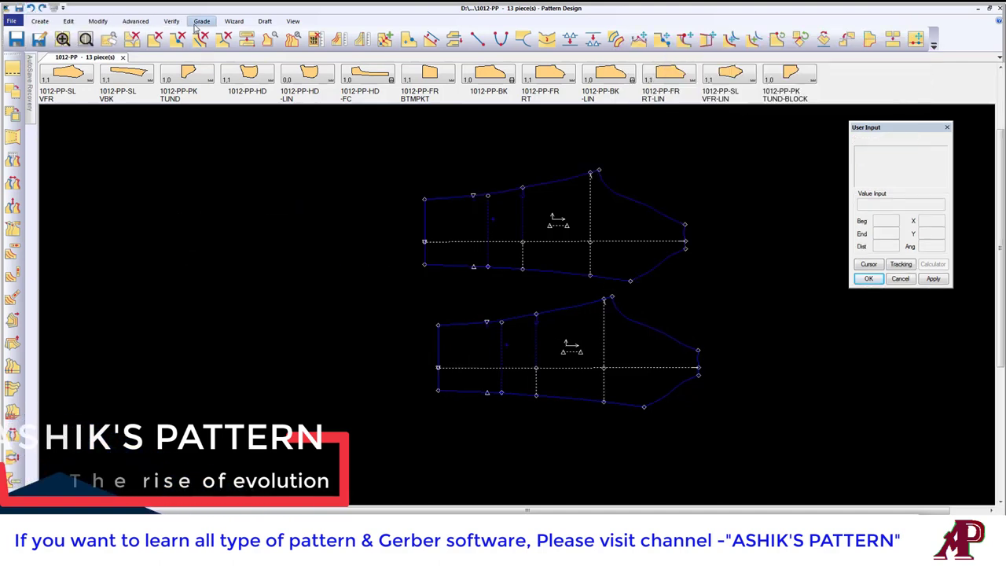
click(98, 21)
click(235, 60)
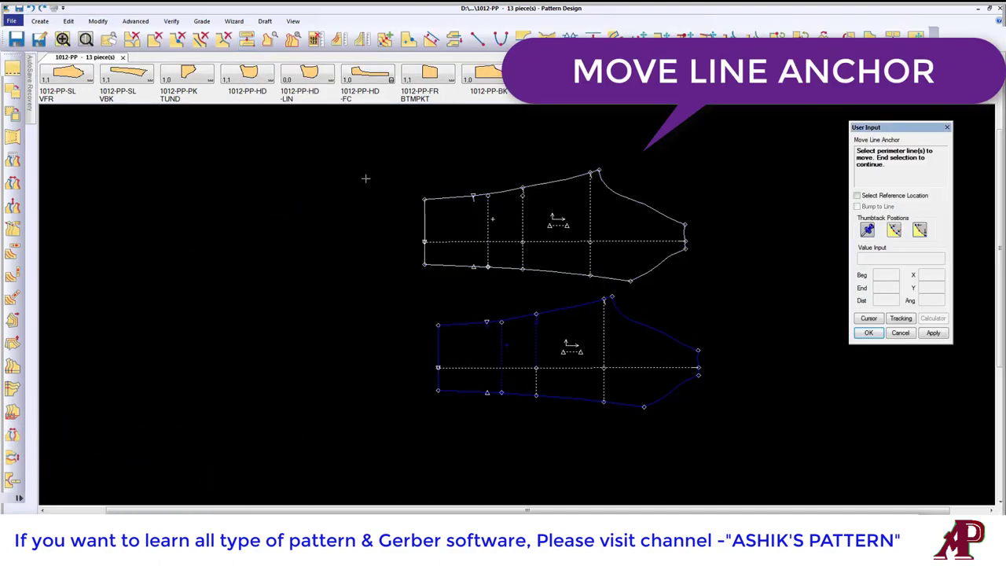
click(425, 222)
right_click(365, 244)
click(403, 249)
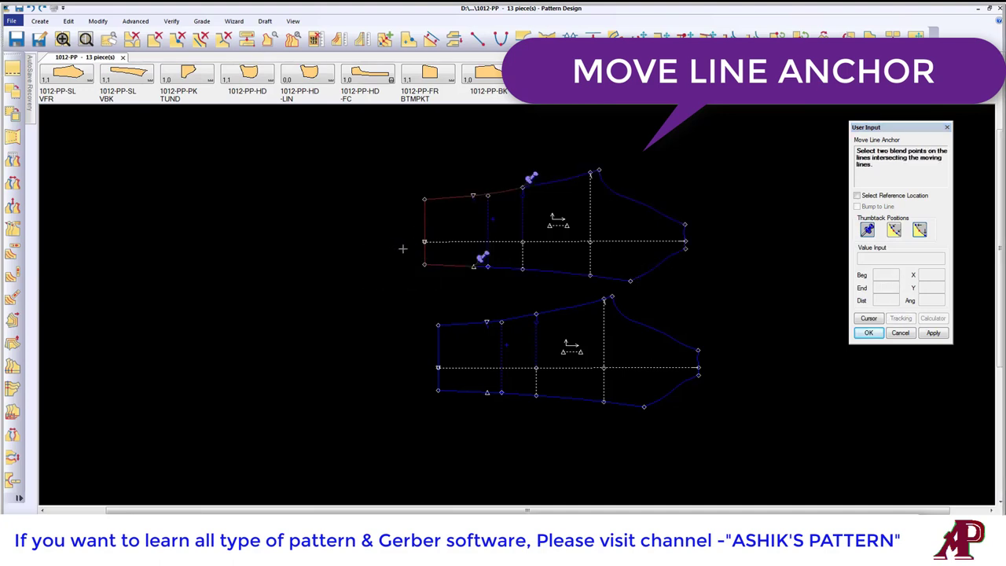
click(441, 198)
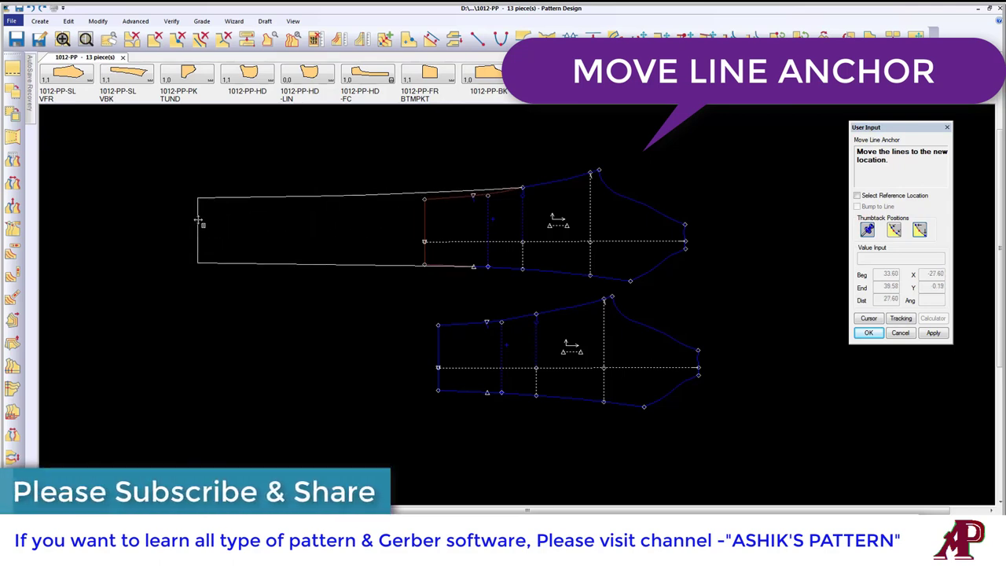
click(198, 221)
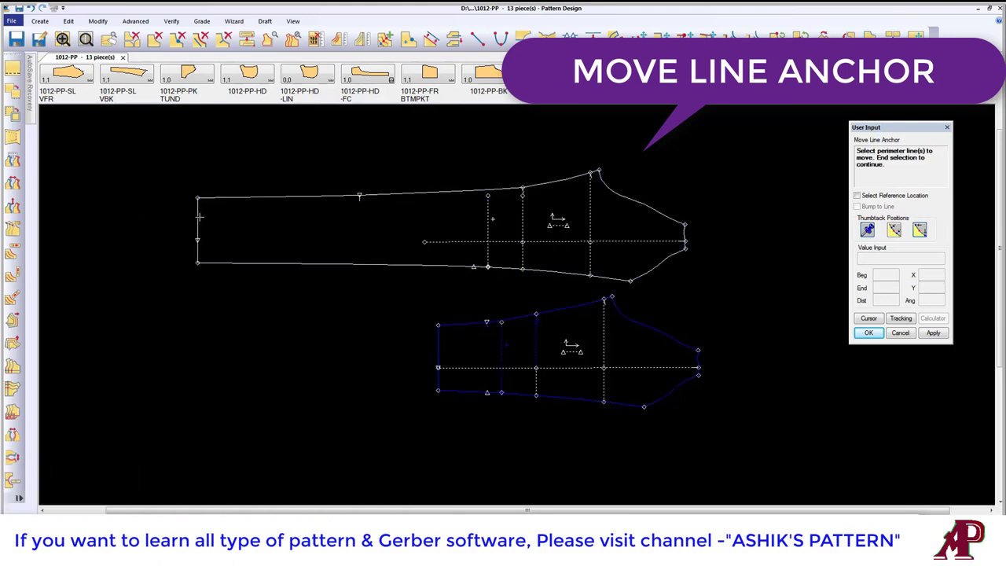
- Measure both hems at 7.95 each, then undo and redo the anchor lengthening to compare
click(315, 39)
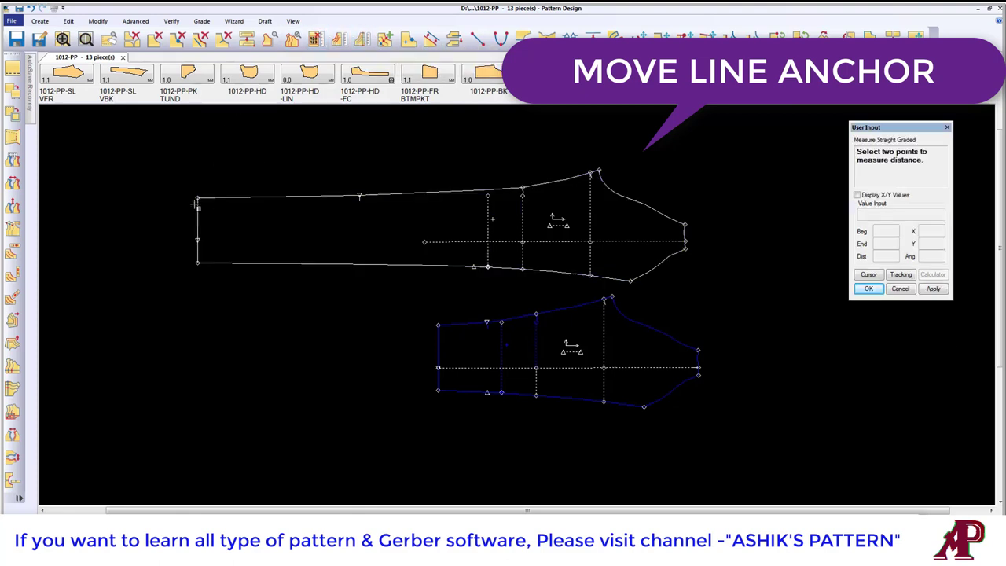
click(197, 195)
click(198, 262)
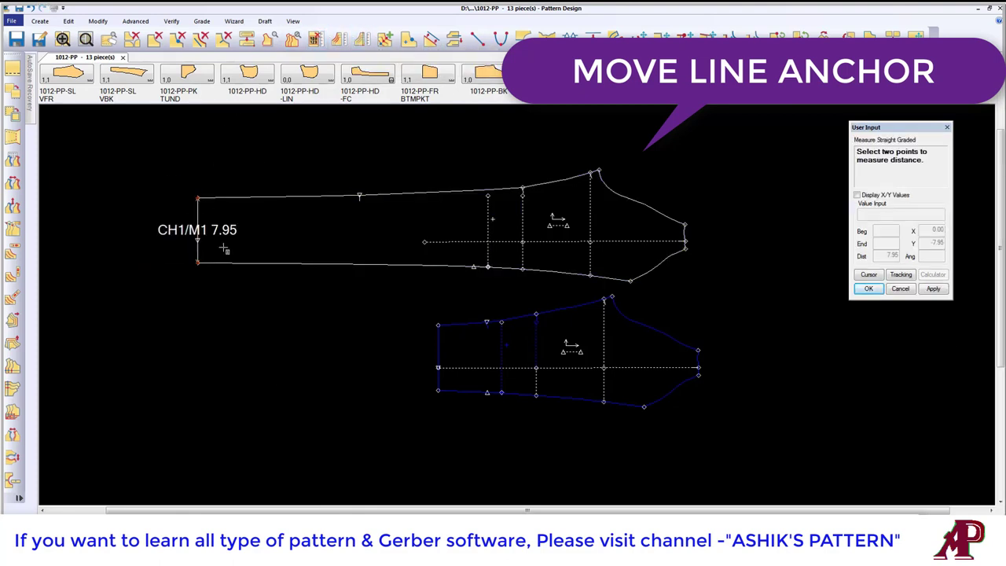
click(438, 324)
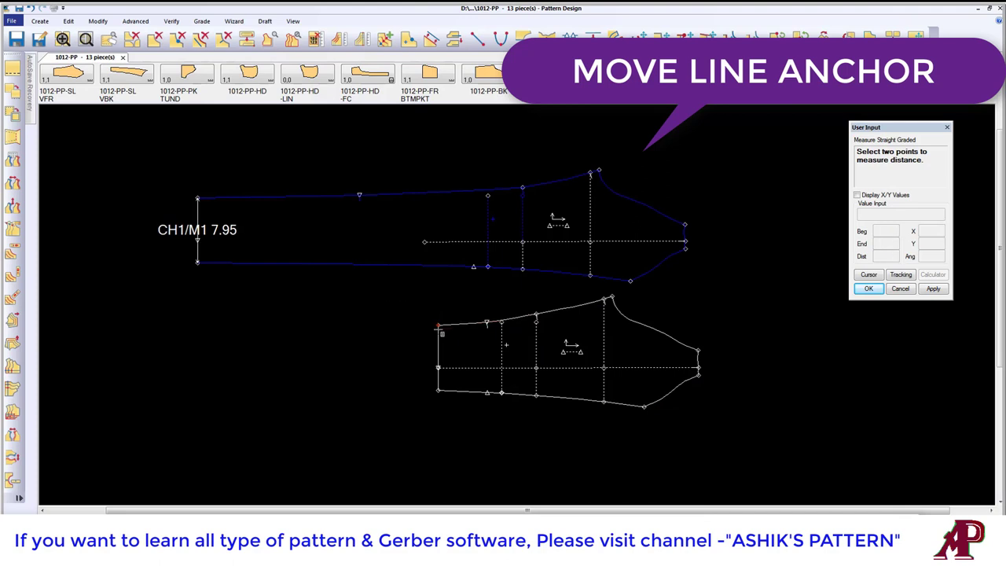
click(438, 391)
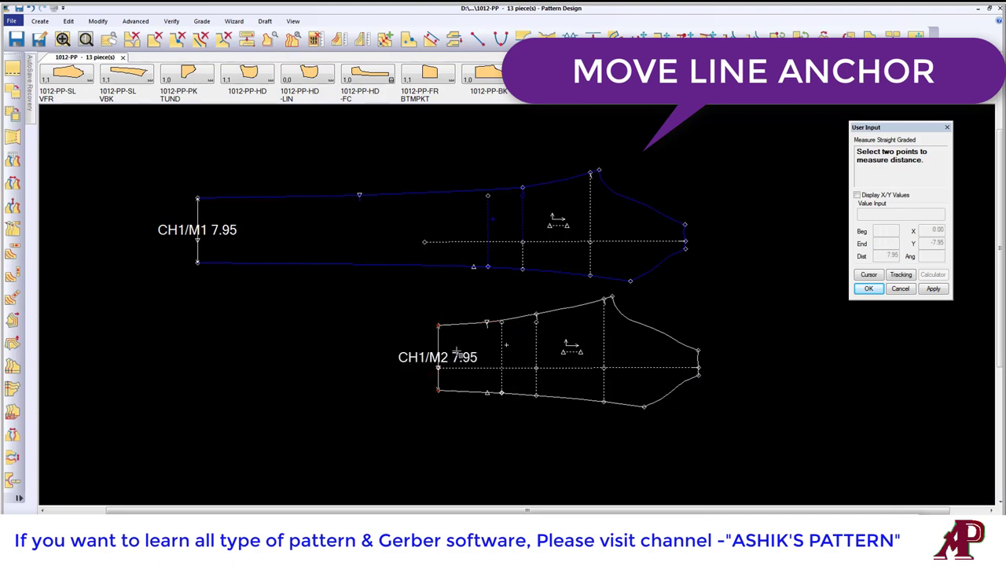
click(31, 8)
click(42, 8)
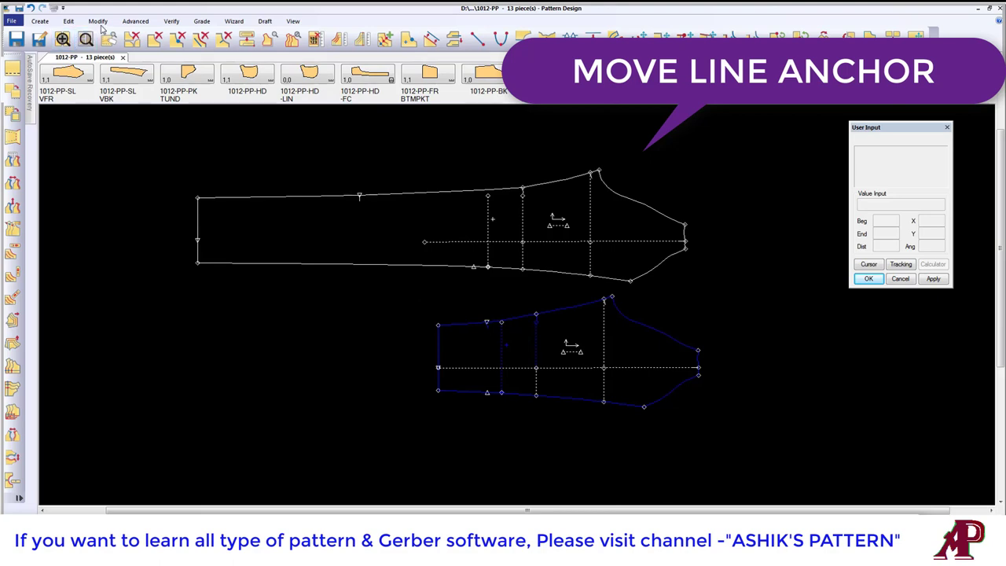
- Nudge the lengthened upper pant leg slightly right and the lower copy slightly left
click(504, 225)
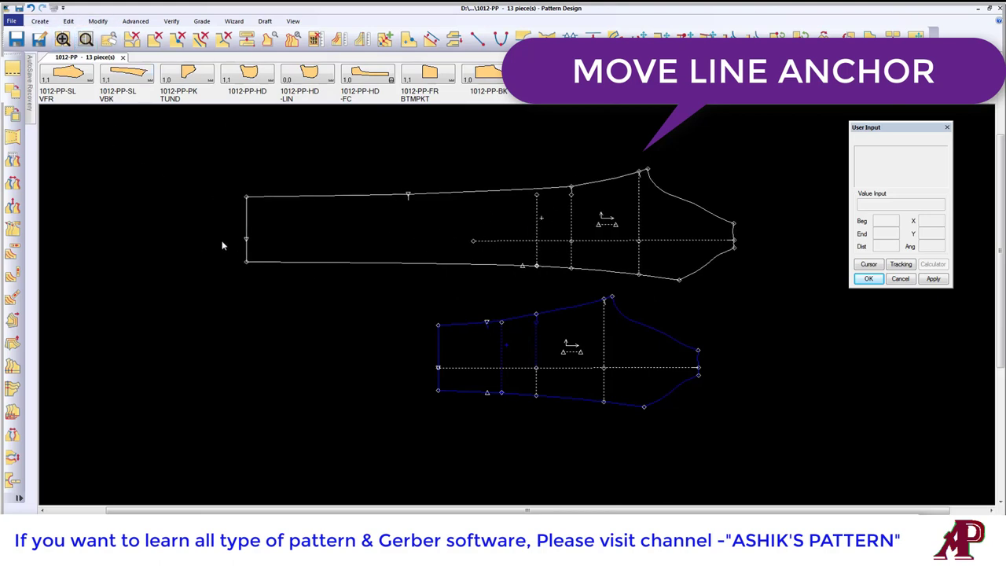
click(523, 347)
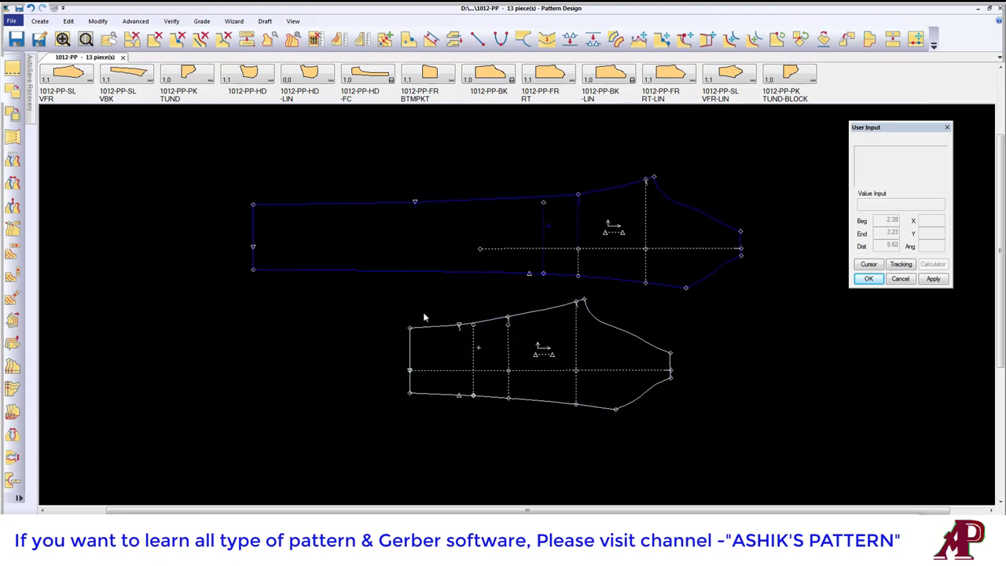
click(447, 295)
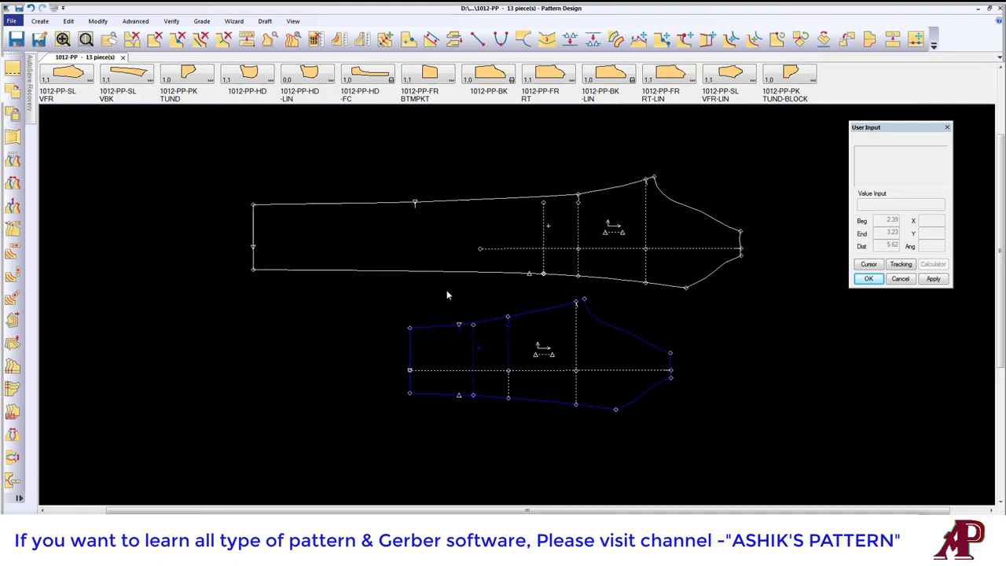
click(495, 253)
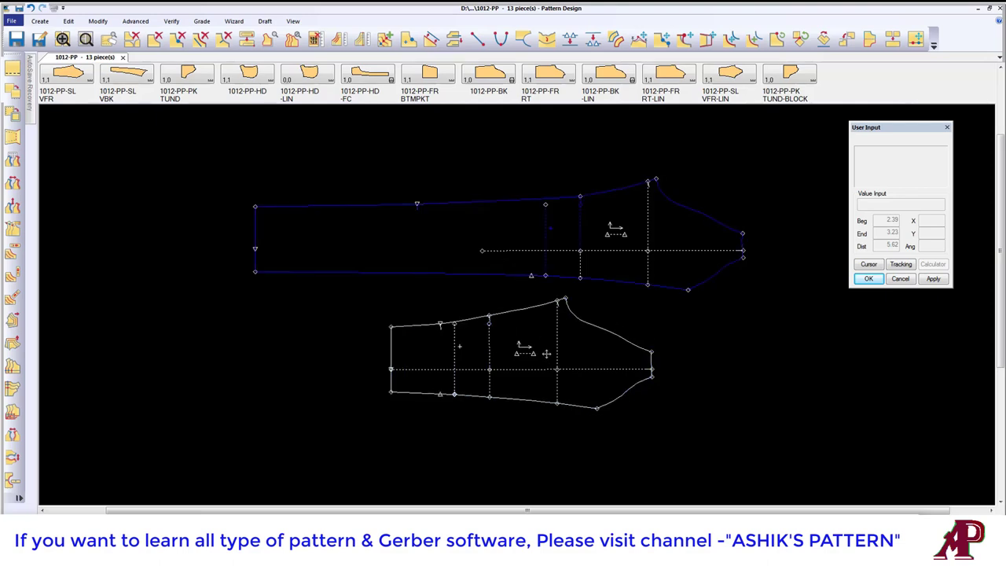